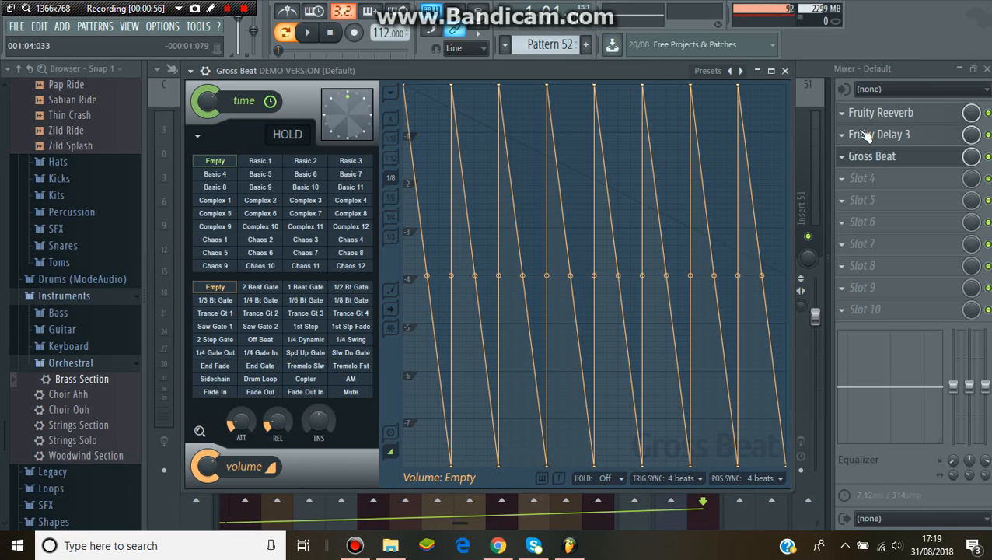
Close the Gross Beat effect window and the mixer to return to the playlist
key(Escape)
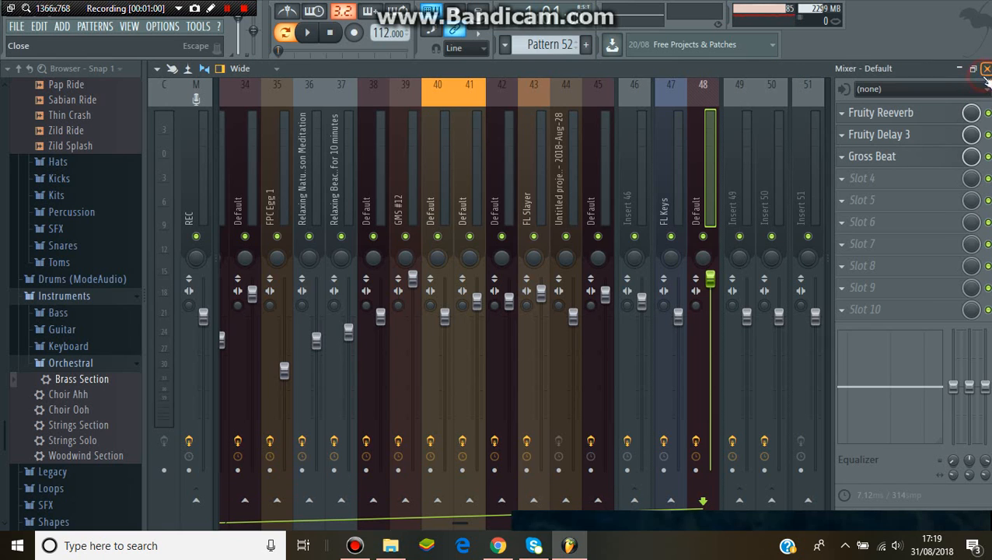
click(985, 69)
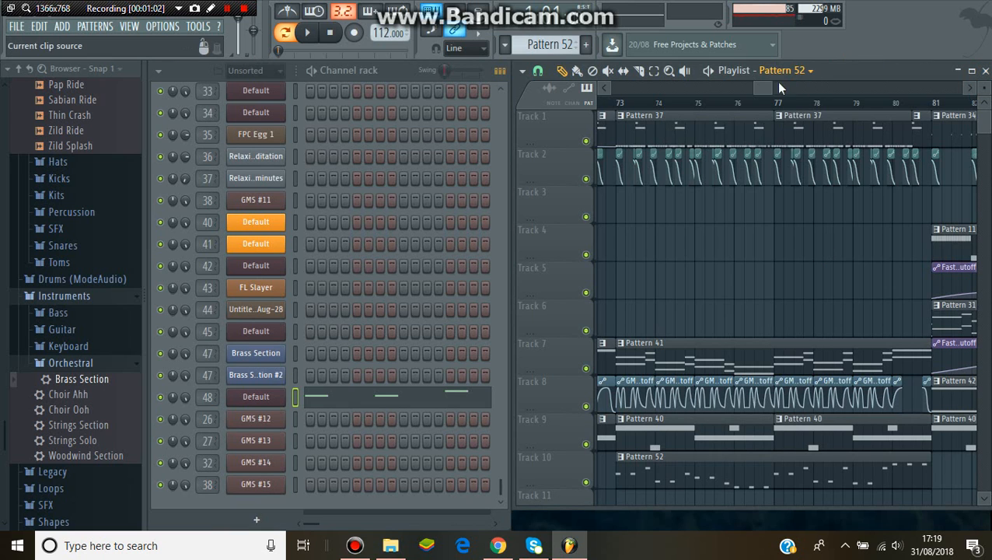
Select the Pattern 42 clip on Track 8 of the playlist, play the pattern and stop it
drag(767, 88, 783, 92)
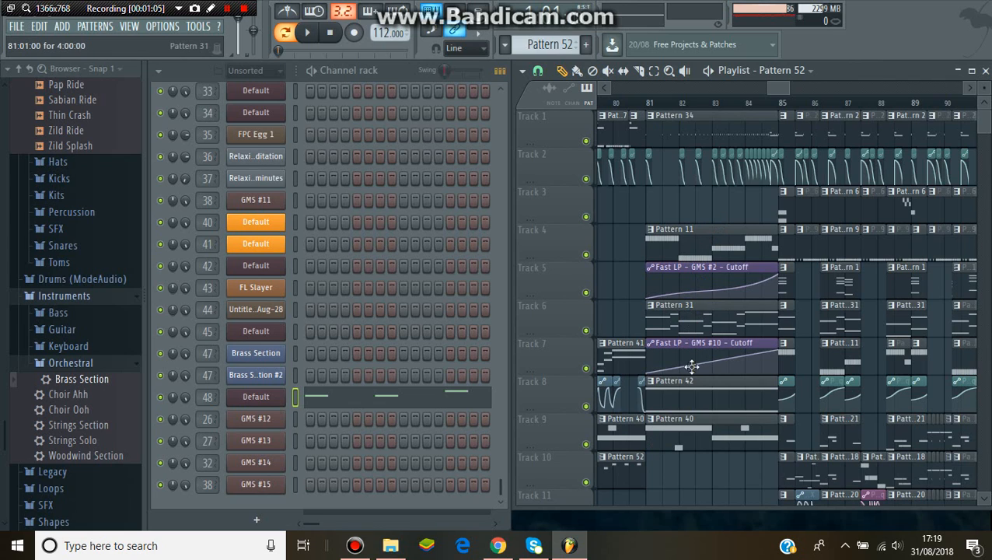
click(691, 395)
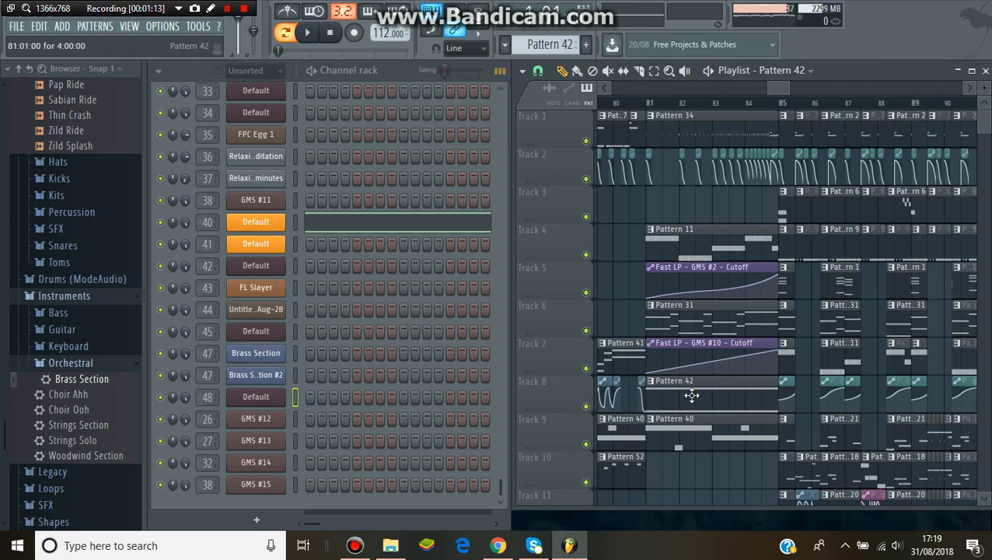
click(312, 39)
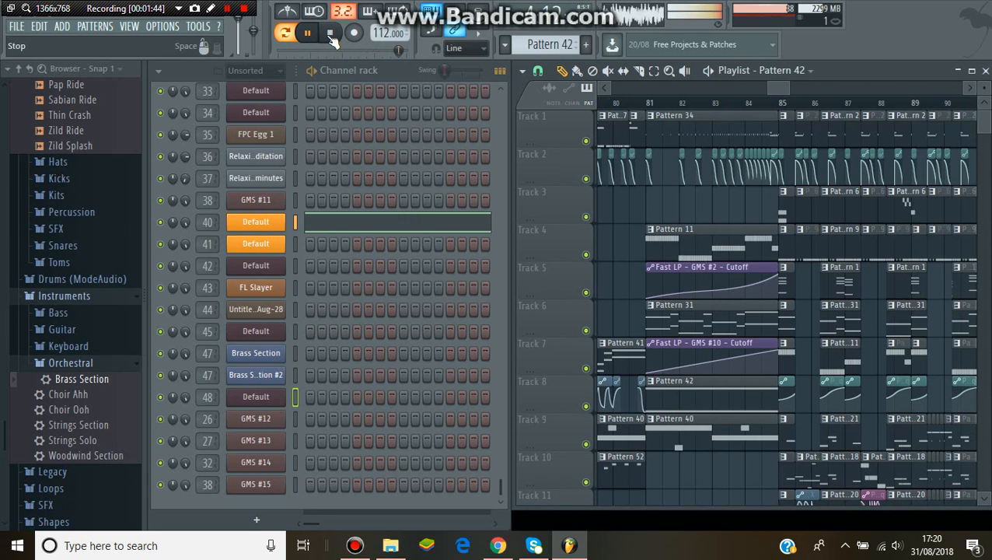
click(329, 33)
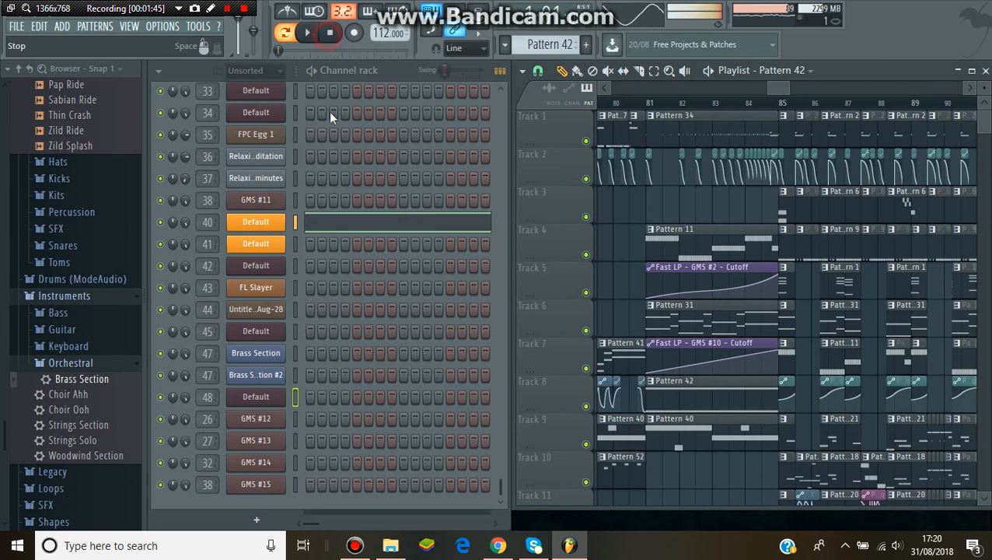
Open the Sytrus instrument on channel 40 and examine operator 1's volume and modulation envelopes
click(273, 224)
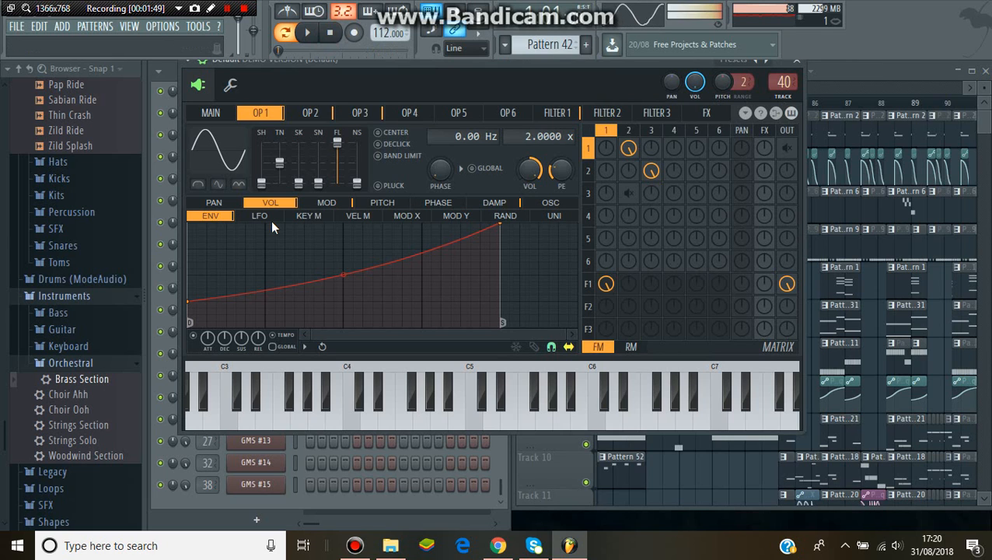
click(361, 338)
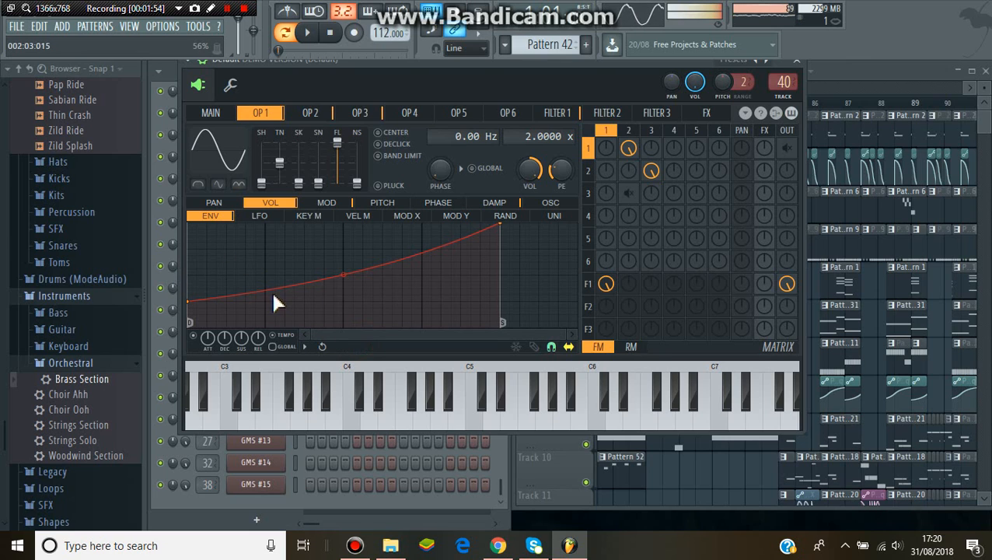
click(318, 205)
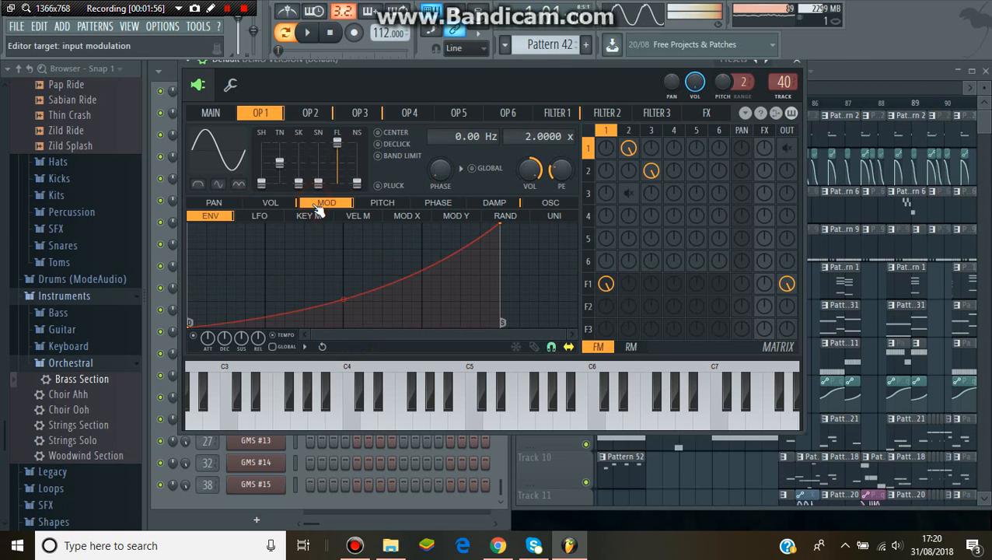
Examine the modulation envelopes of operators 2 and 3
click(315, 113)
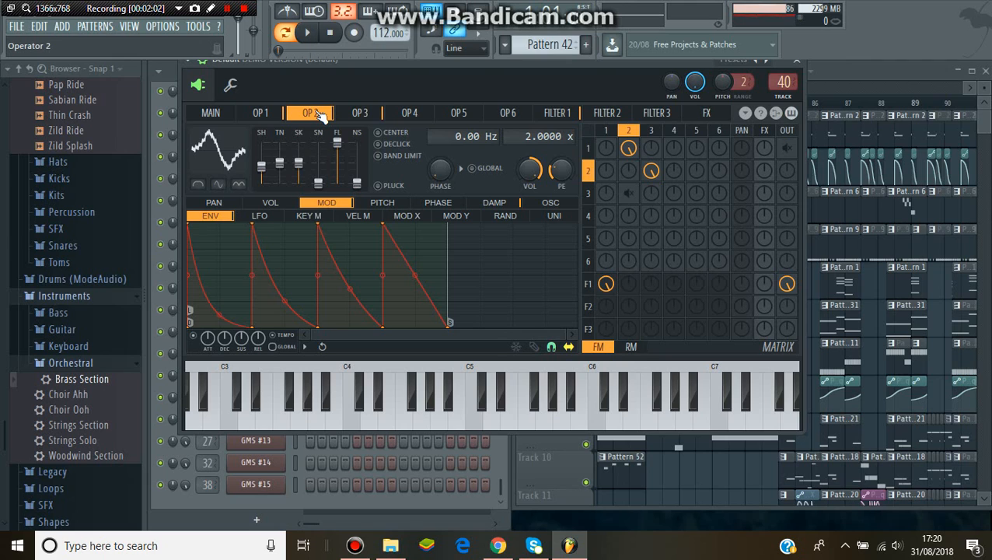
click(359, 114)
click(317, 114)
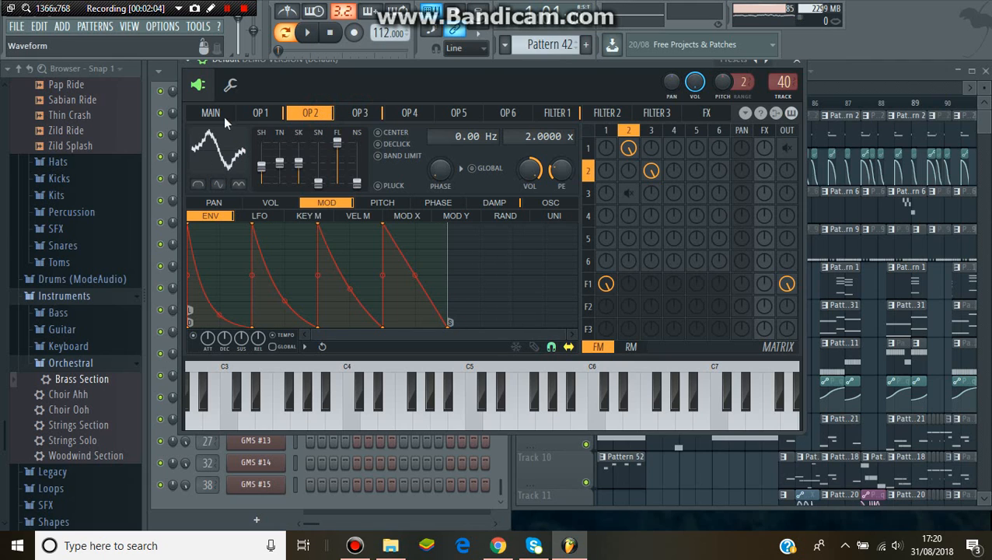
Show operator 3, view the ring modulation matrix and return to the FM matrix
click(357, 121)
click(628, 354)
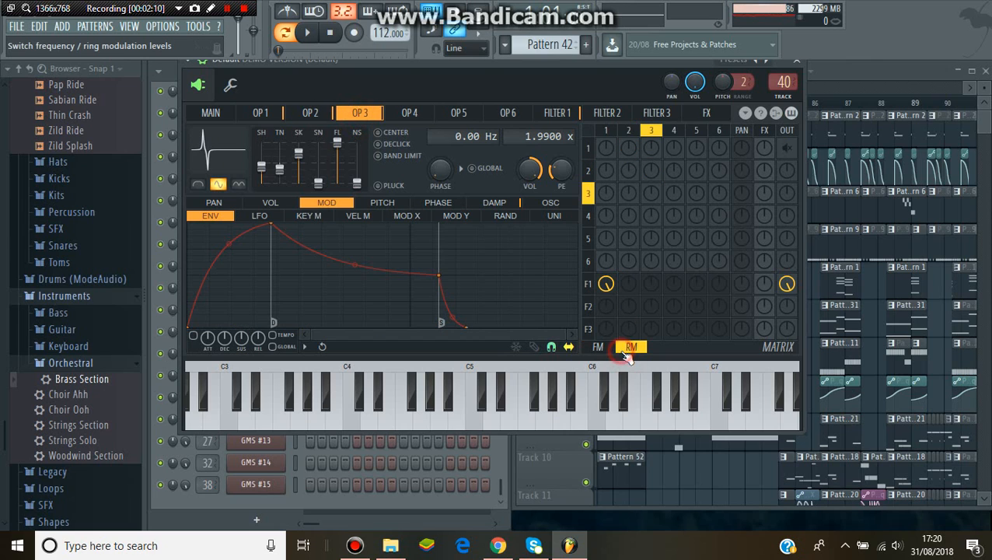
click(606, 351)
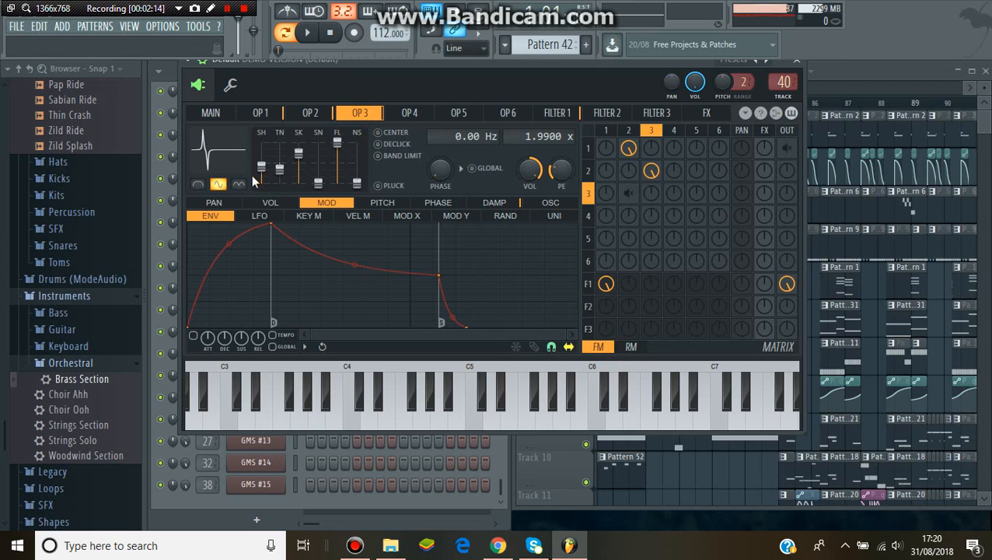
Compare operator 2 with operator 3 by switching between them, ending on operator 2
click(324, 113)
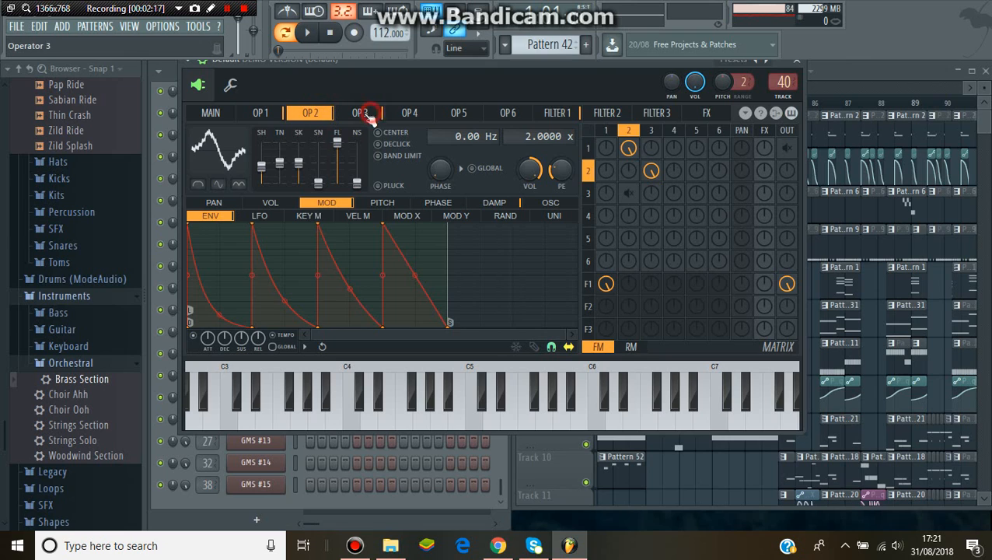
click(368, 115)
click(324, 114)
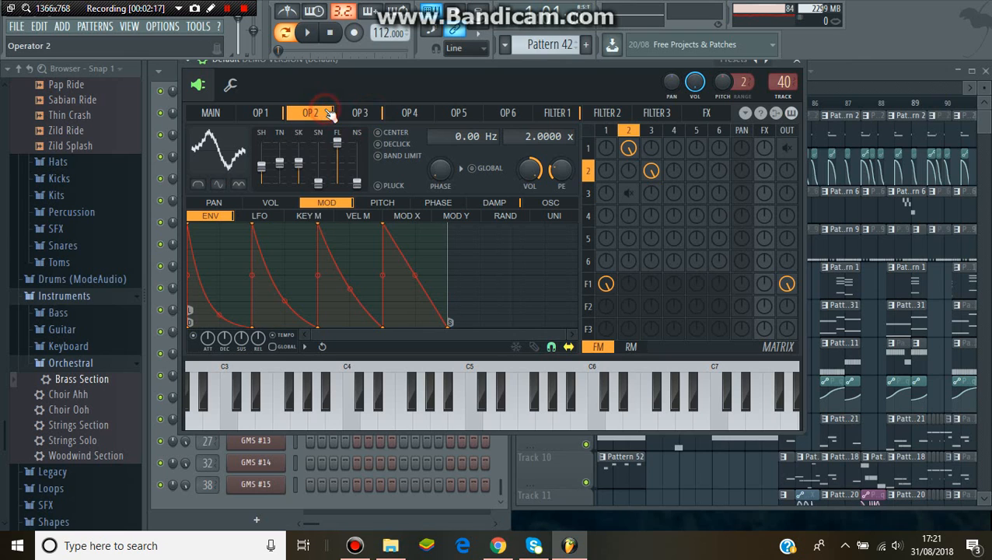
click(369, 115)
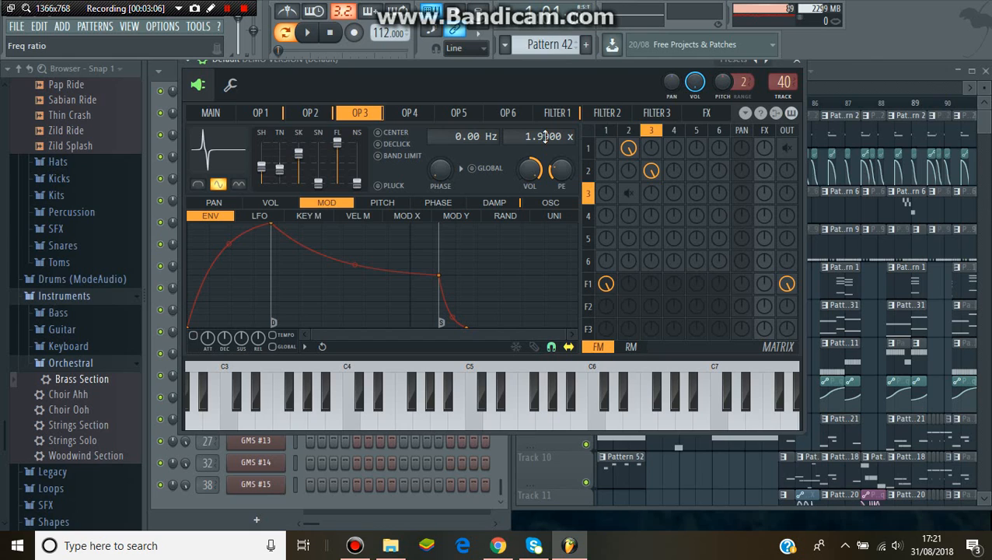
click(314, 113)
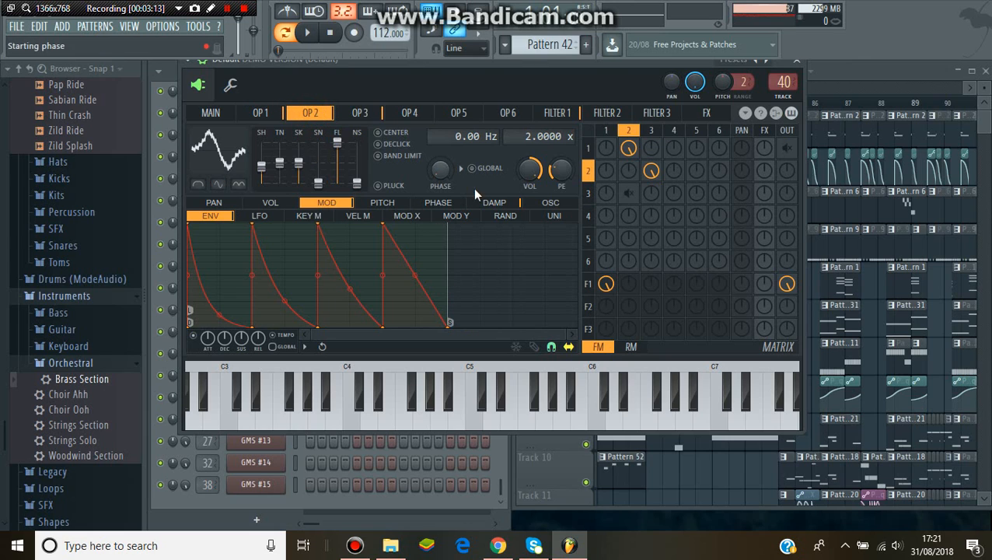
Examine operator 2's oscillator harmonics and modulation envelope, check Filter 1 and close Sytrus
click(557, 207)
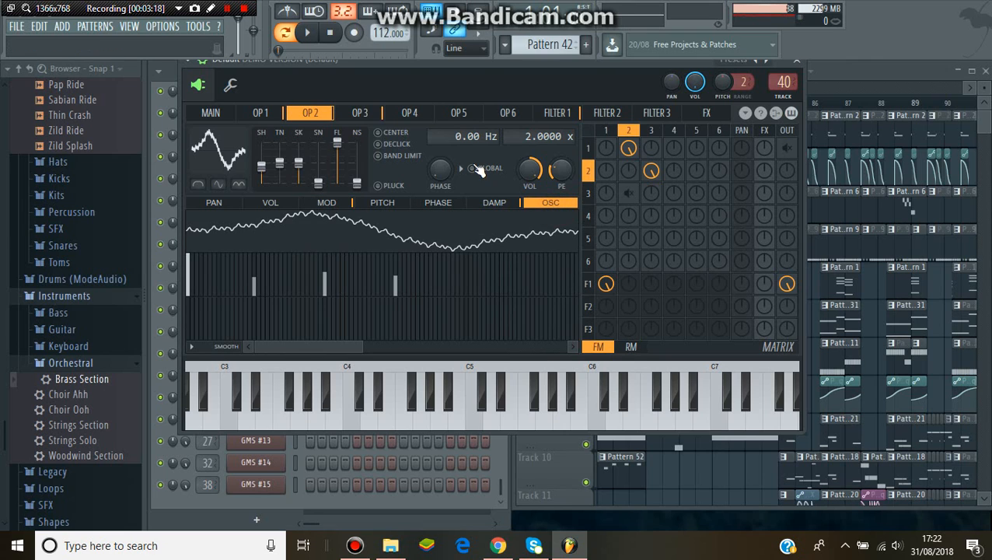
click(360, 114)
click(320, 114)
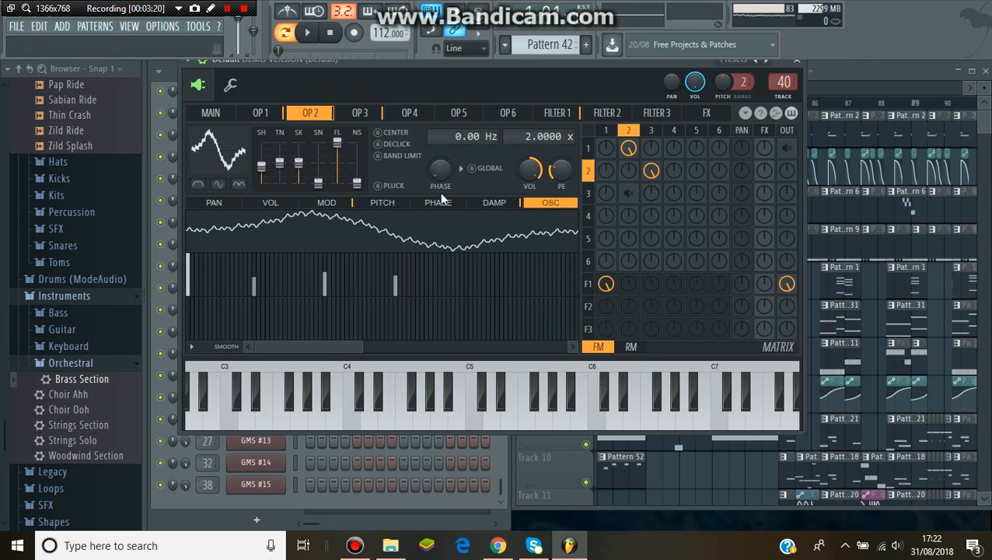
click(330, 203)
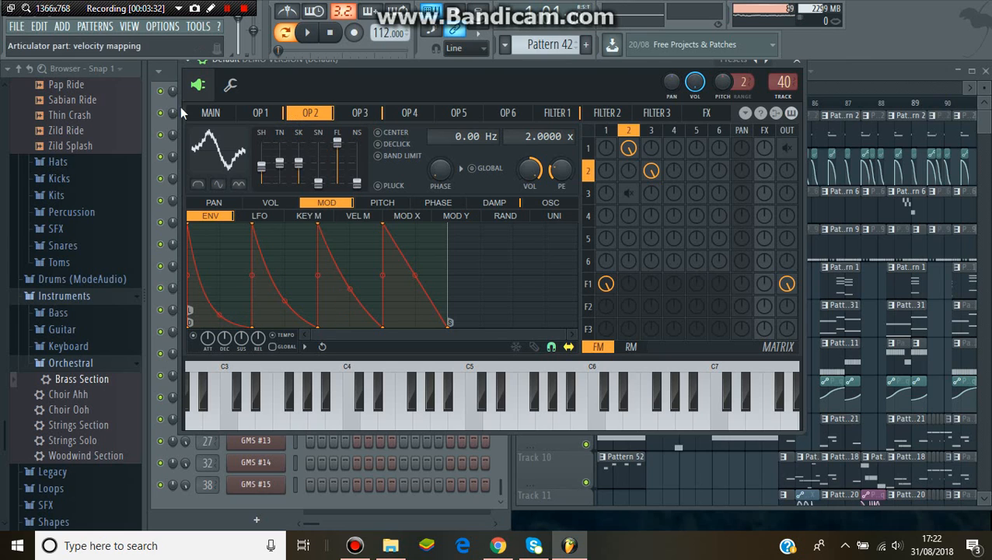
click(552, 113)
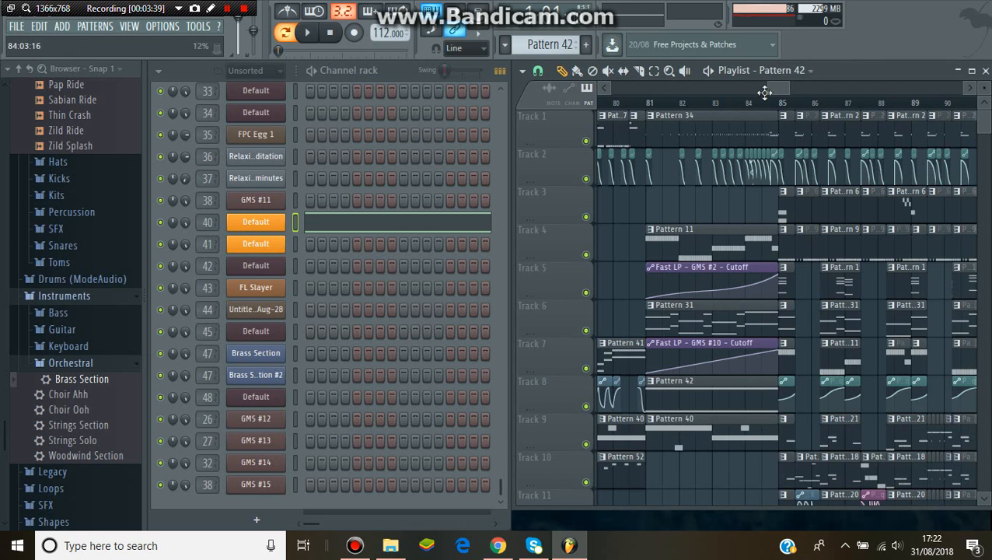
Set the playlist's playback position to the middle of bar 85, where the second clip on Track 10 starts
drag(779, 87, 789, 87)
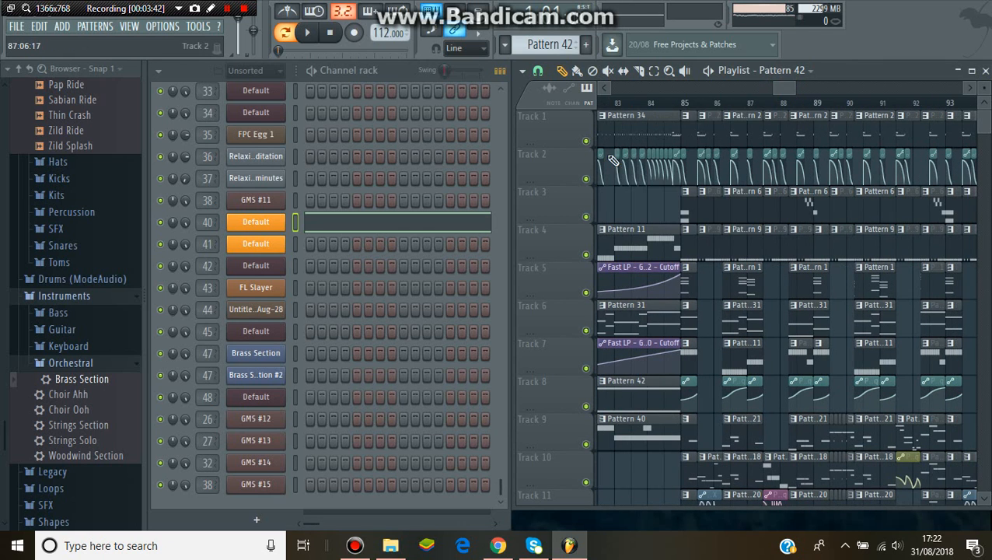
drag(981, 132, 982, 154)
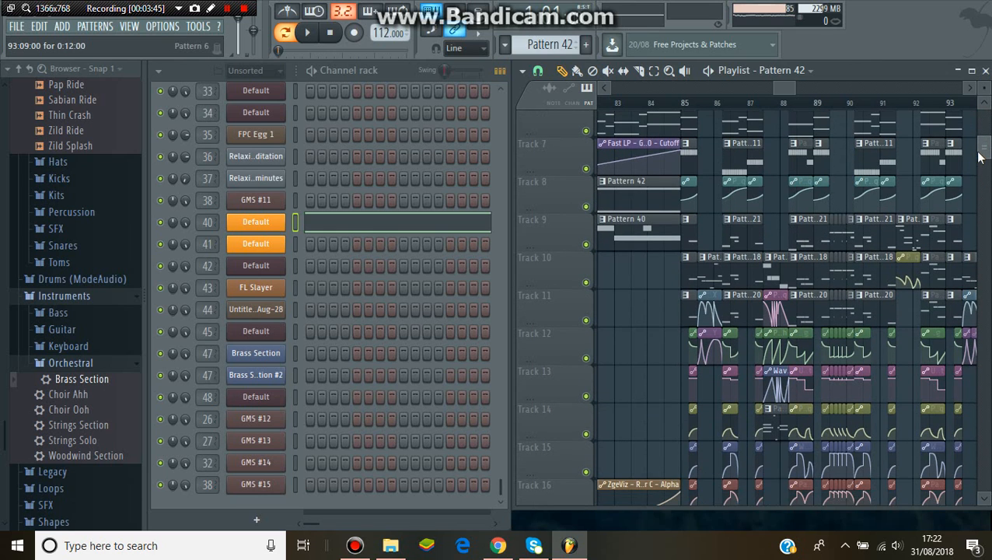
click(697, 102)
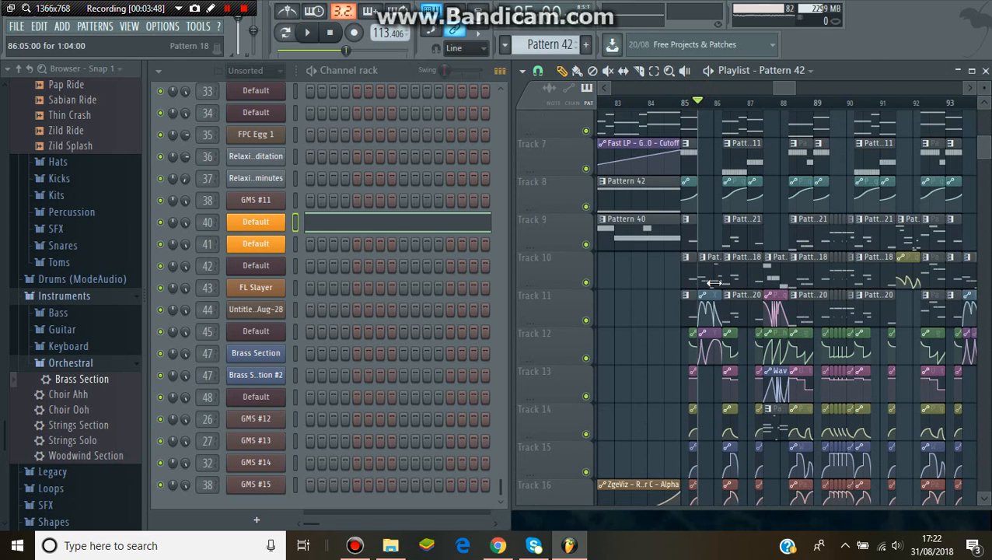
Open the mixer and view the Fruity WaveShaper on insert track 40, closing the effect again
click(129, 26)
click(142, 95)
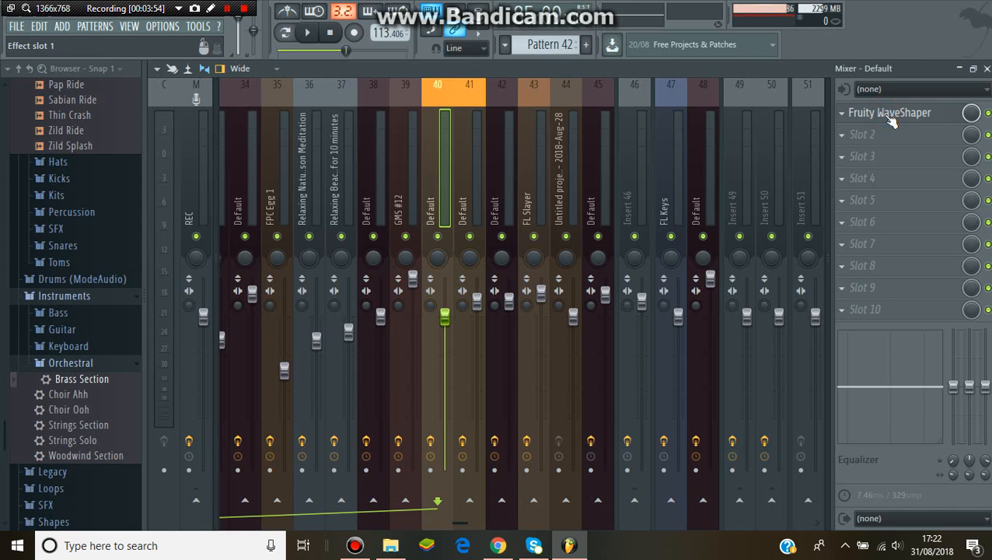
click(889, 113)
click(891, 118)
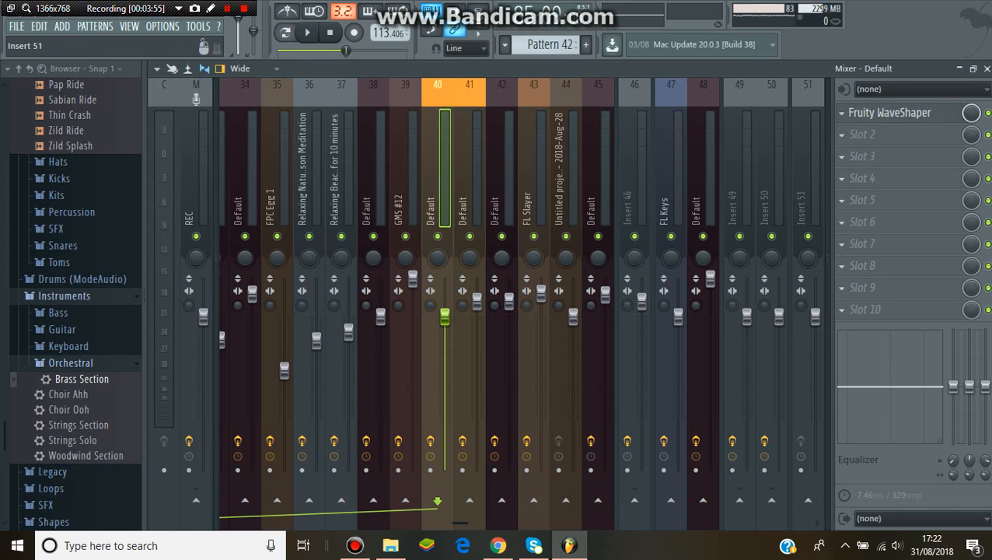
Examine the Fruity WaveShaper curve on mixer track 41, and close the effect and the mixer
click(475, 178)
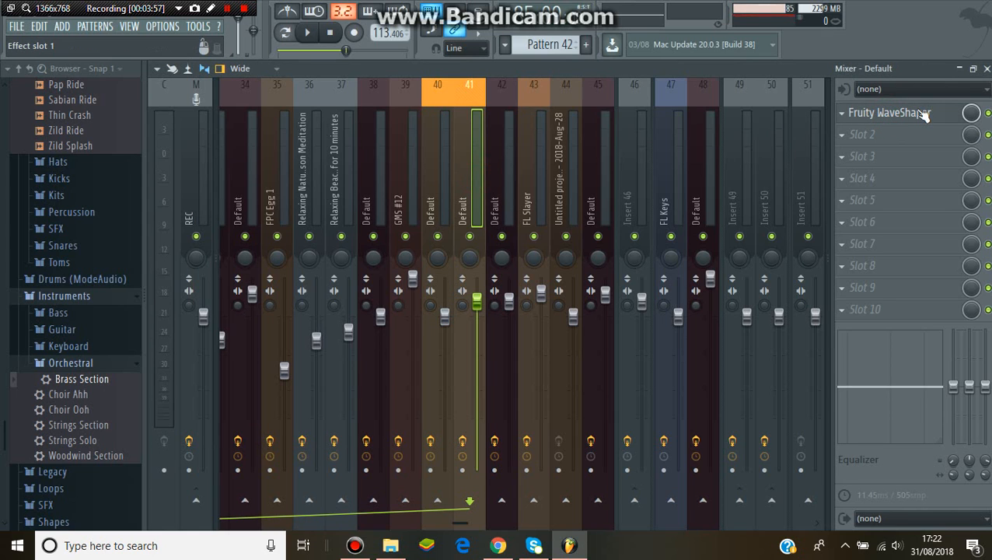
click(921, 114)
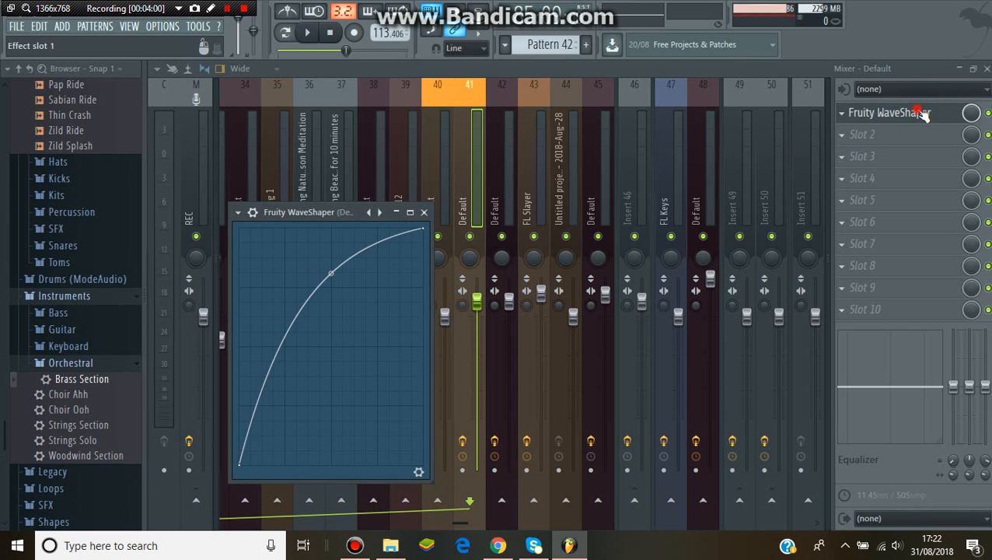
click(921, 113)
click(987, 69)
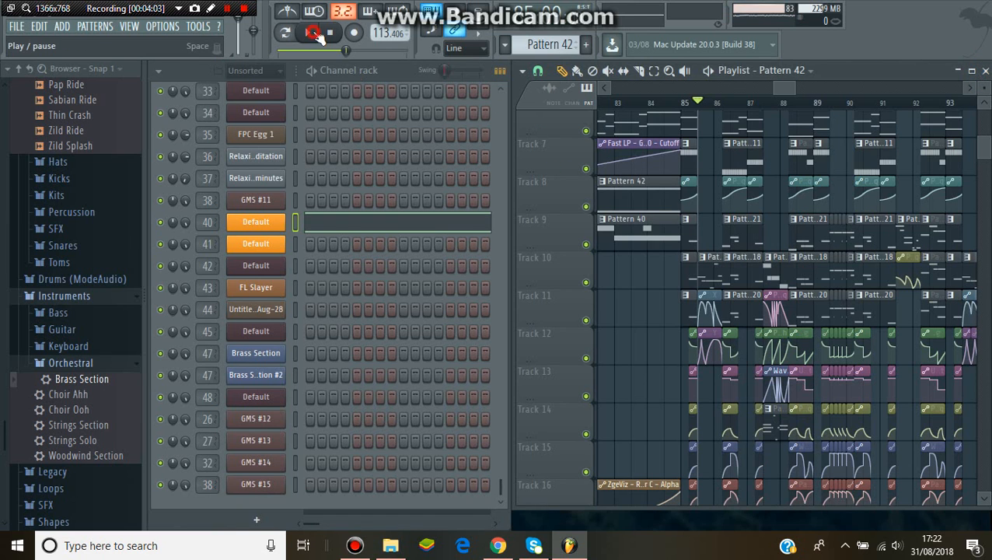
Play the song from the middle of bar 85 and stop playback
click(308, 32)
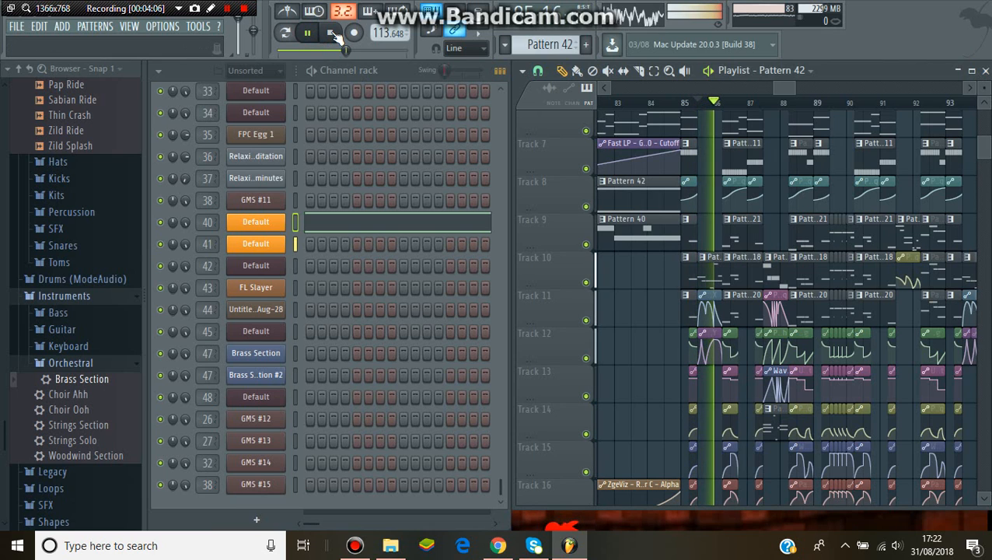
key(space)
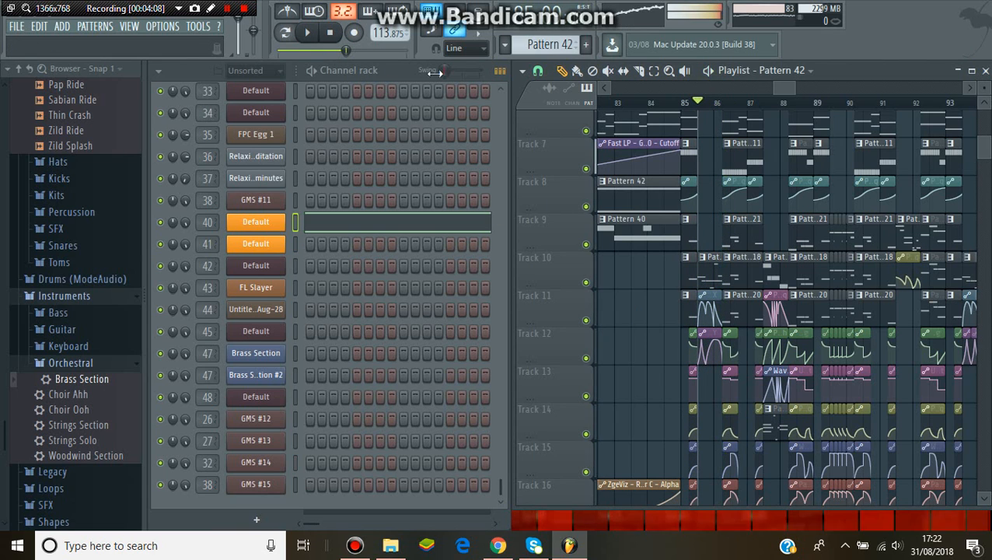
Select Pattern 43 on Track 10, examine channel 41's notes in the piano roll and close it
click(706, 276)
click(464, 249)
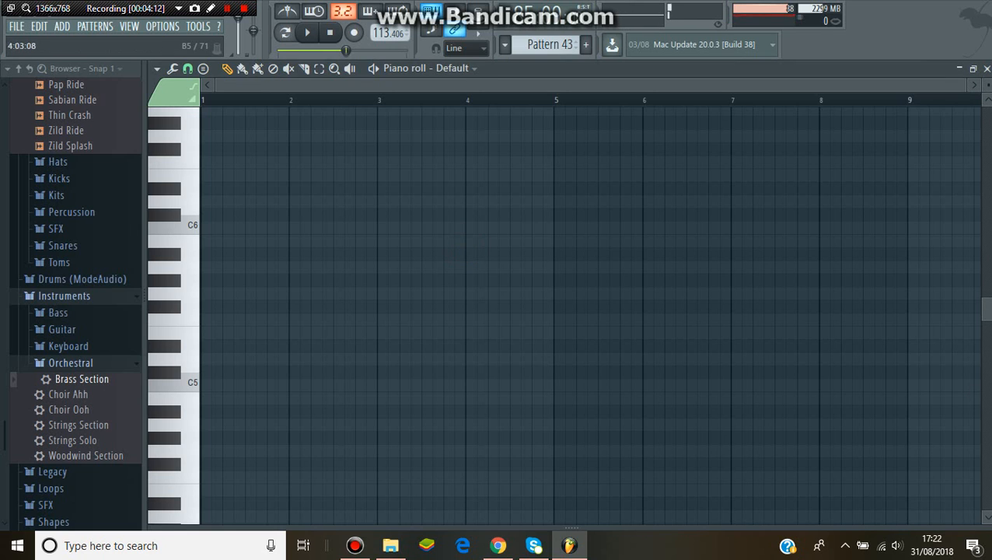
scroll(567, 314, down, 10)
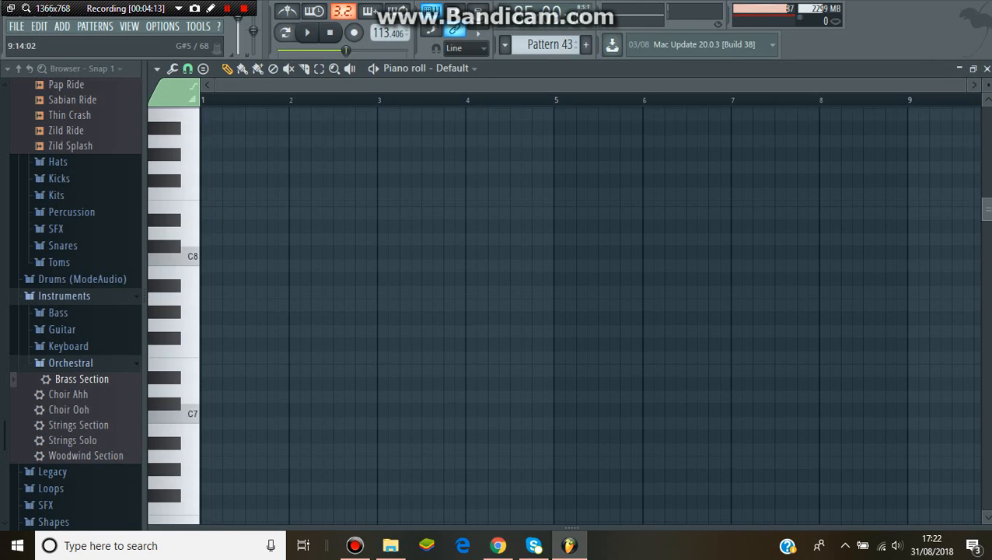
scroll(568, 315, down, 10)
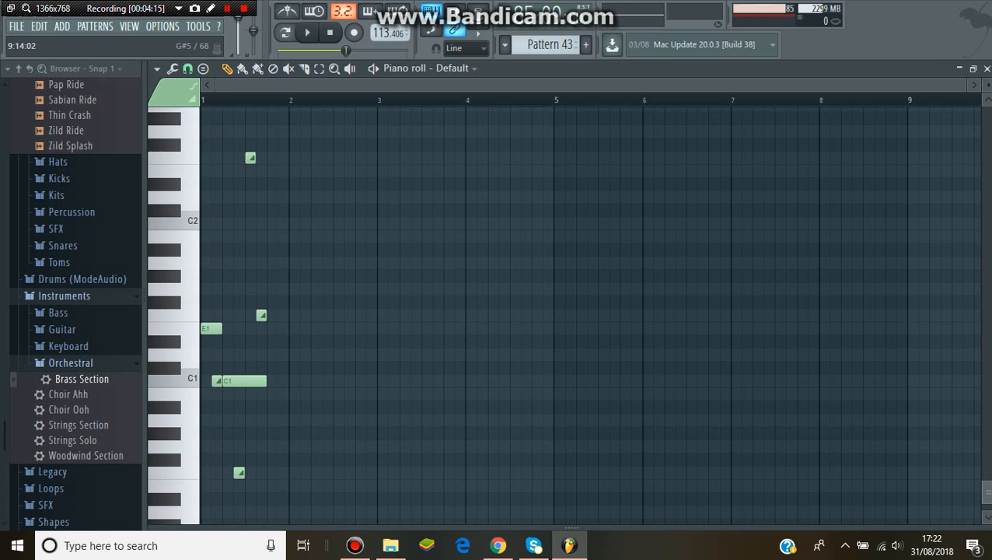
scroll(939, 233, up, 10)
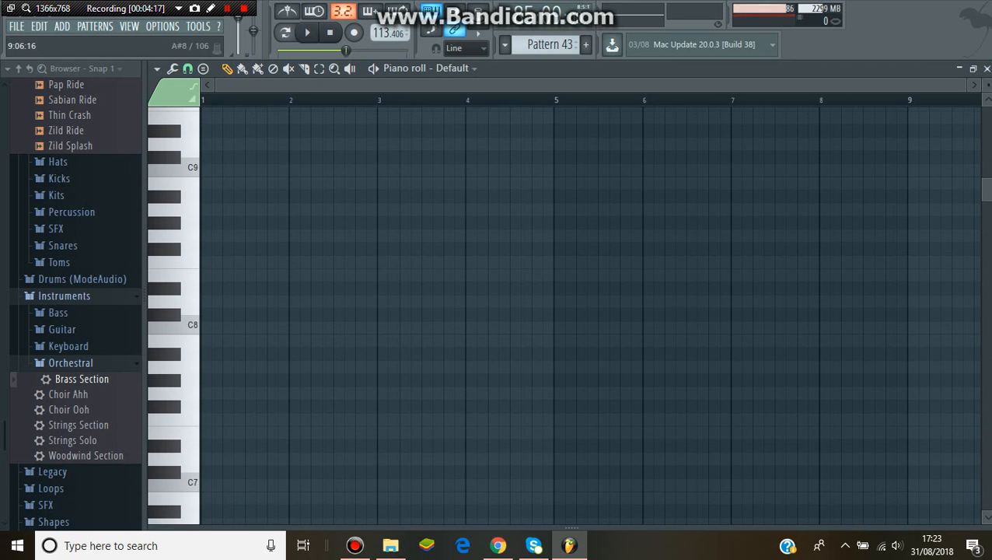
click(987, 69)
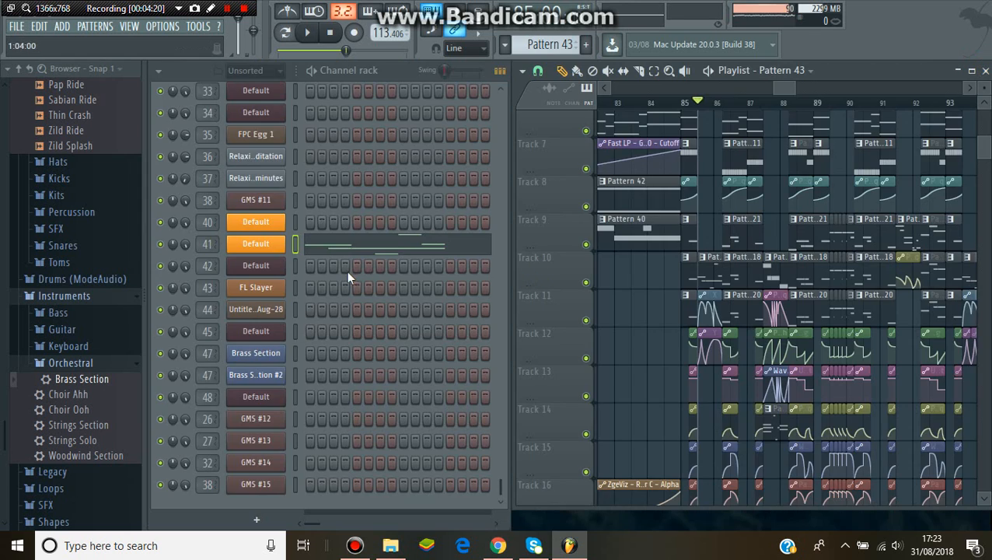
Open channel 41's Sytrus, view operator 1, and compare the FM and RM modulation matrices, leaving FM shown
click(266, 240)
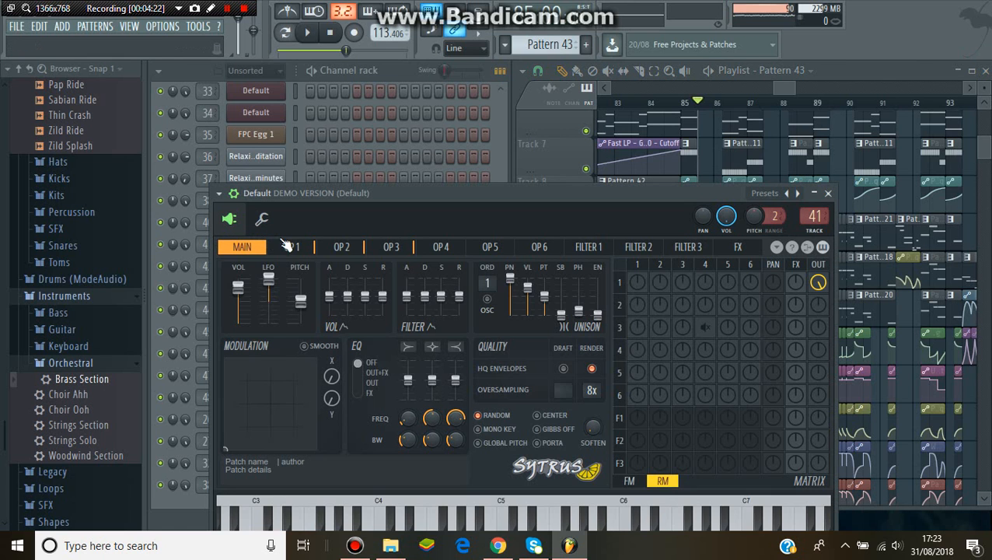
click(285, 246)
drag(294, 193, 253, 111)
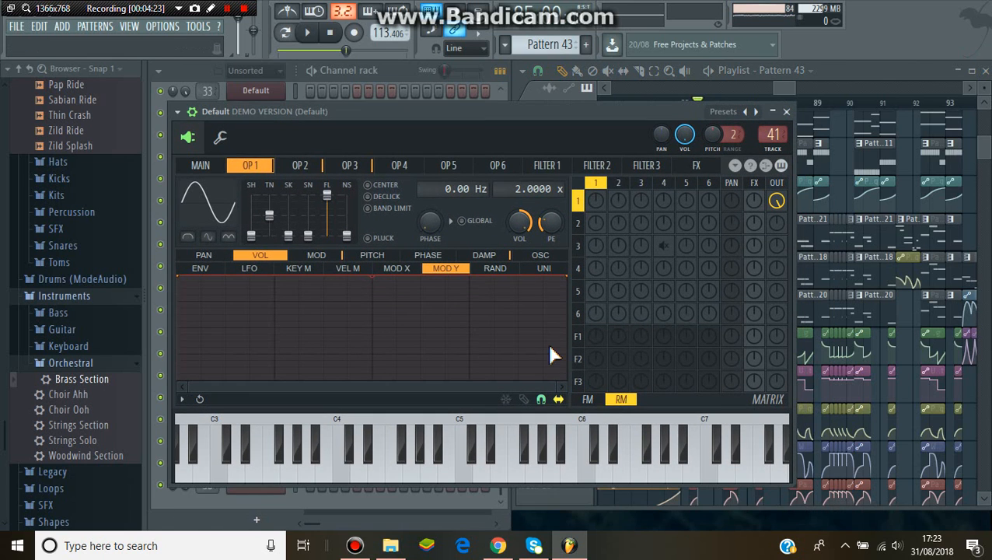
click(597, 398)
click(621, 399)
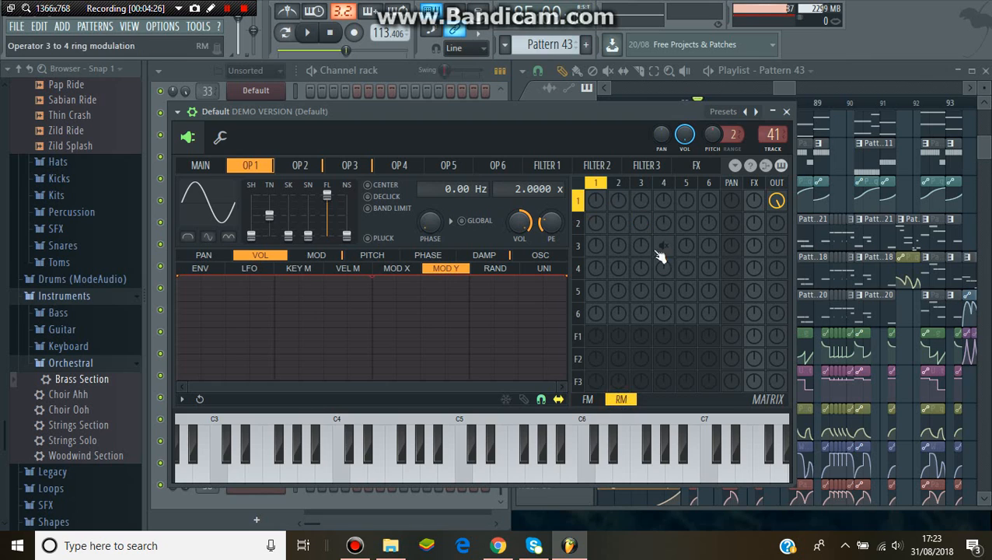
click(586, 400)
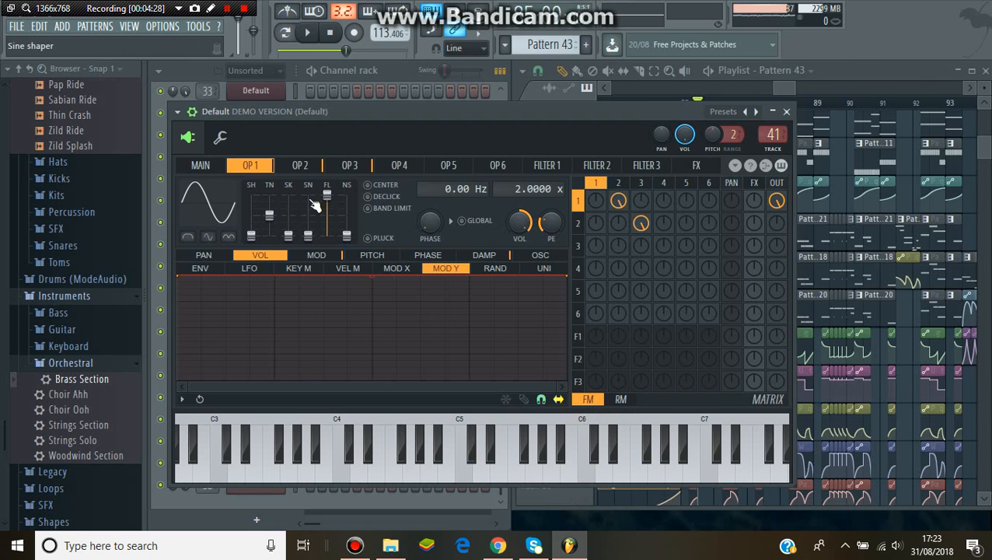
Examine the oscillator harmonics of operators 2 and 3, and operator 3's Mod Y volume envelope
click(307, 168)
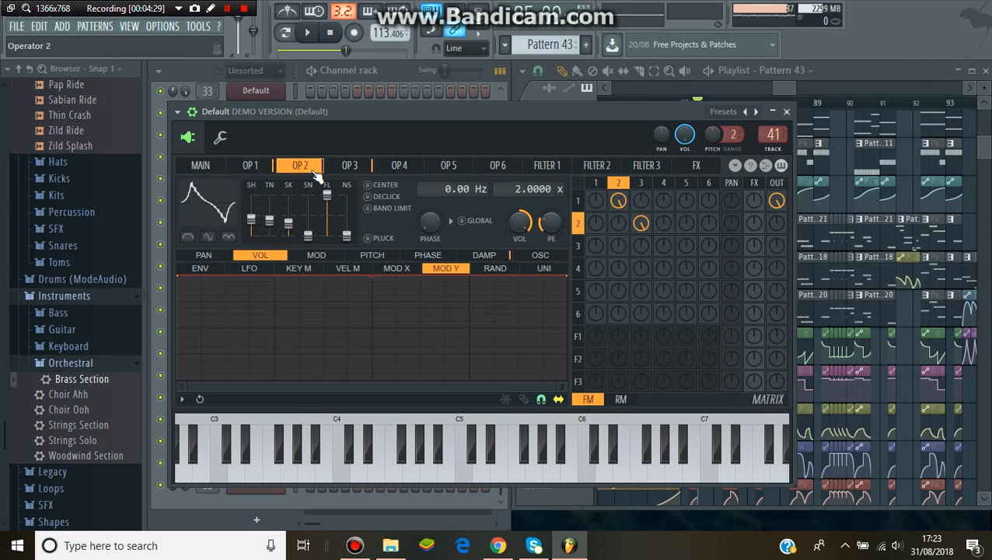
click(502, 256)
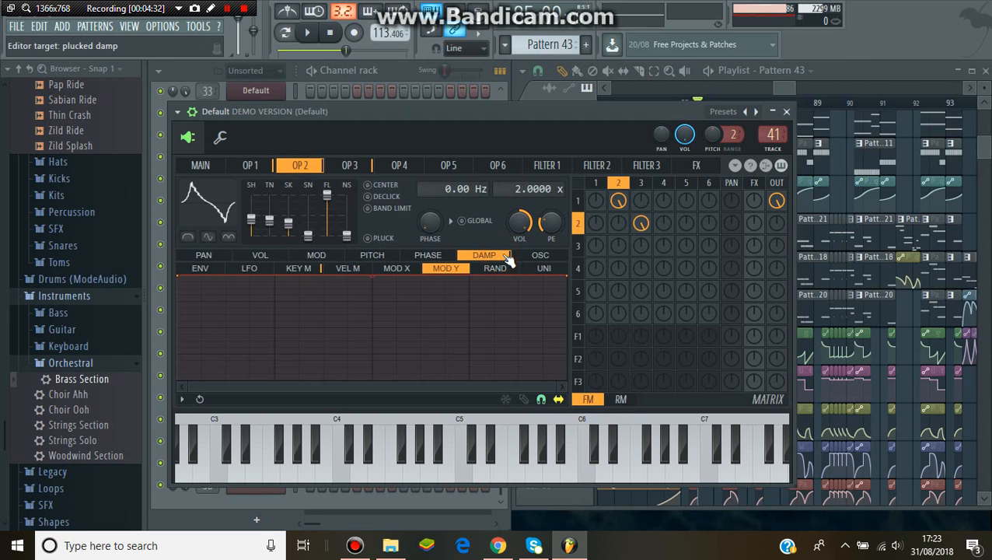
click(536, 261)
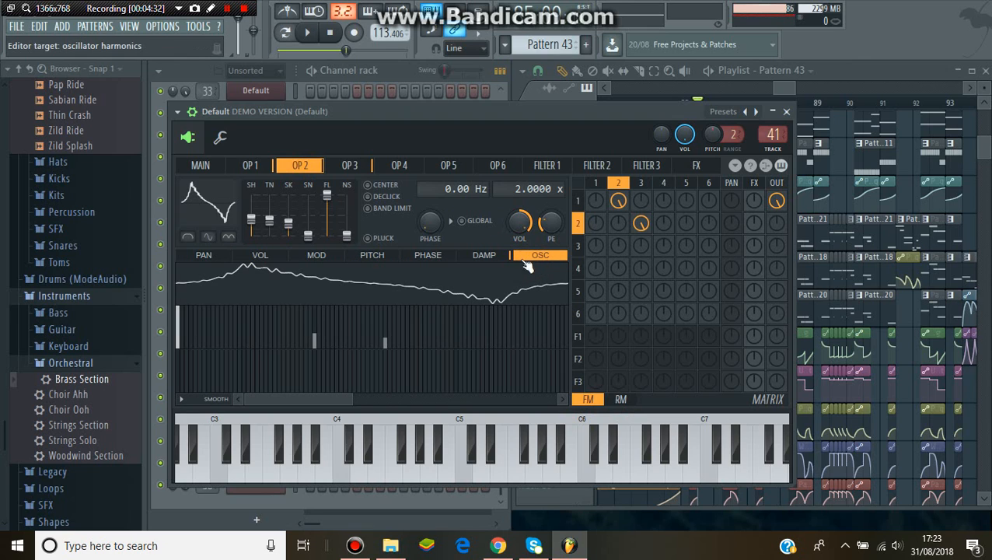
click(347, 168)
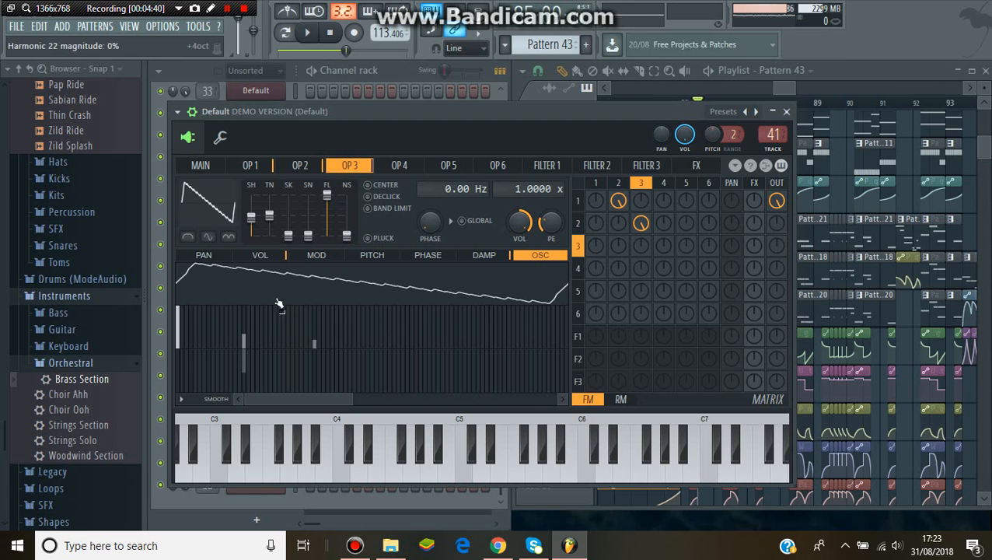
click(260, 256)
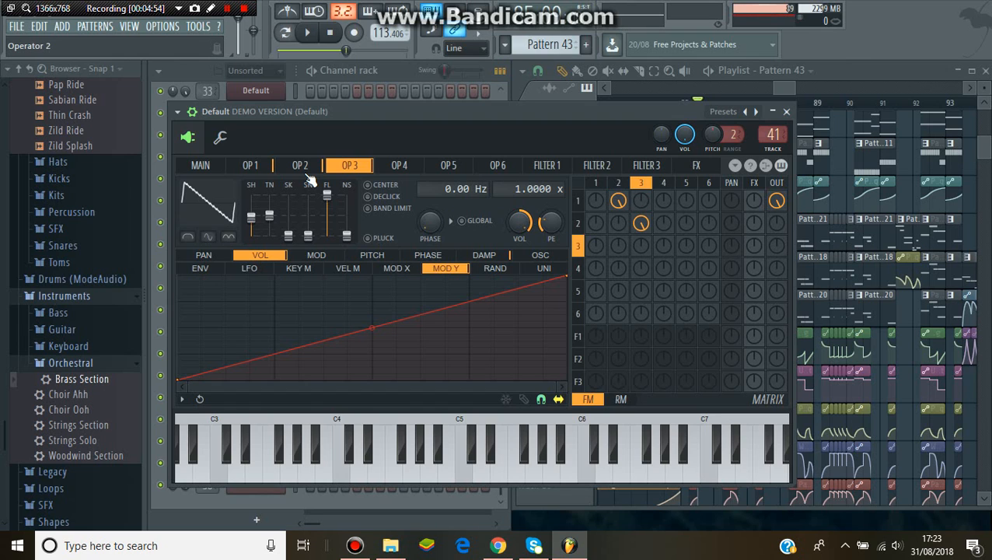
Return through operator 1 to the main Sytrus settings, play the song briefly, stop it and close the synth
click(238, 167)
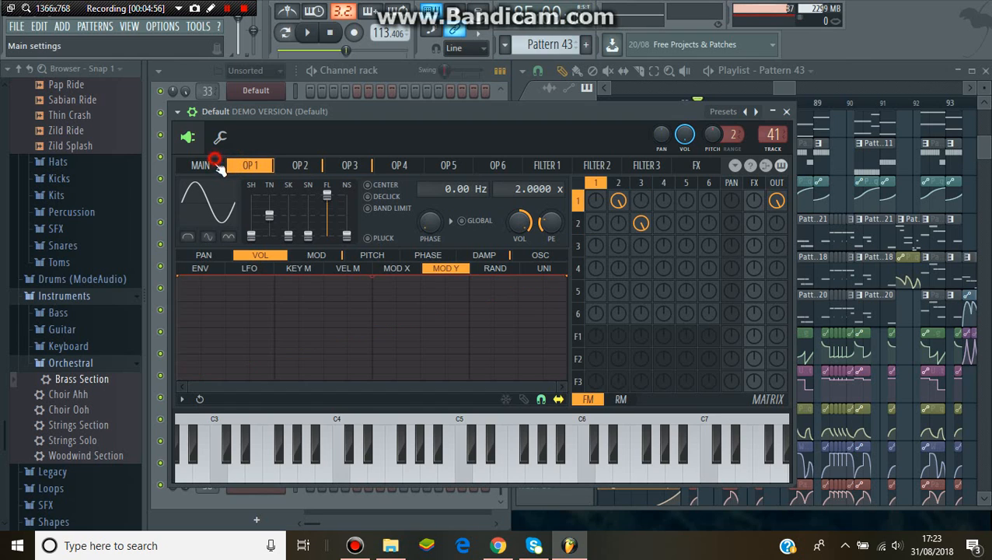
click(216, 167)
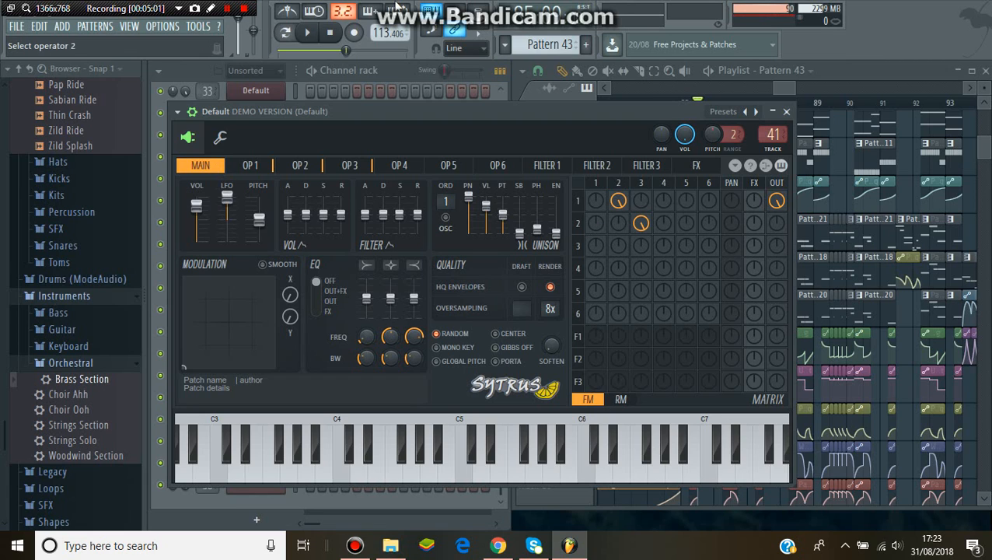
click(307, 32)
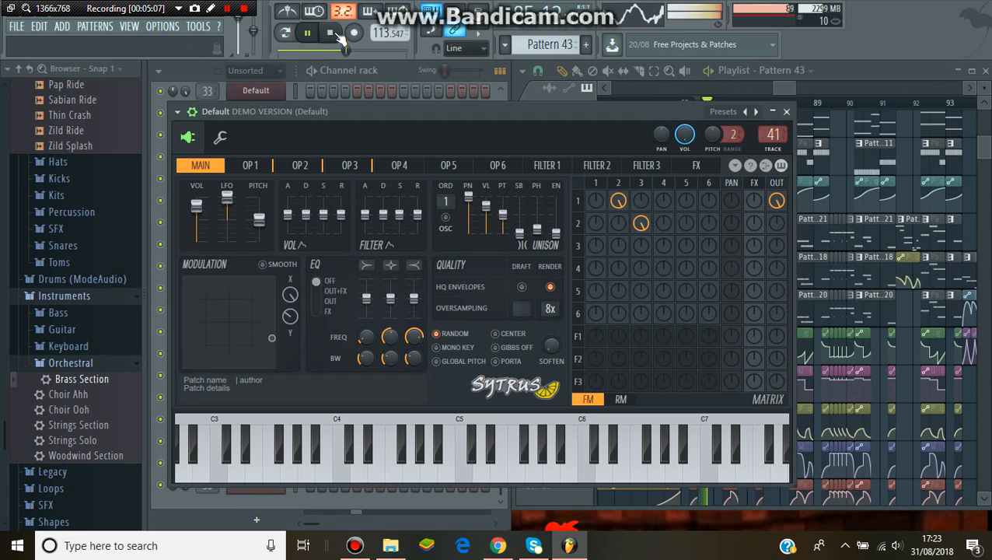
click(333, 32)
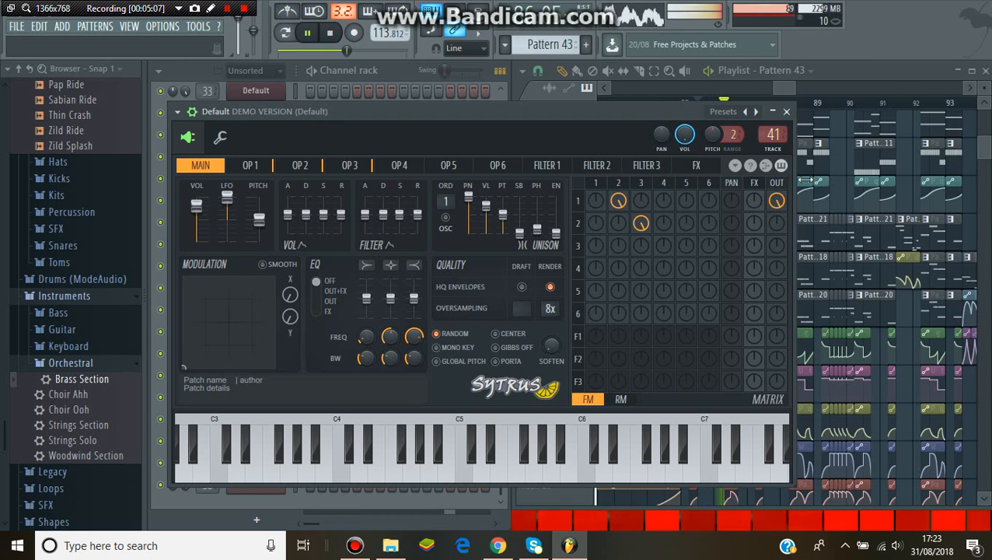
click(787, 112)
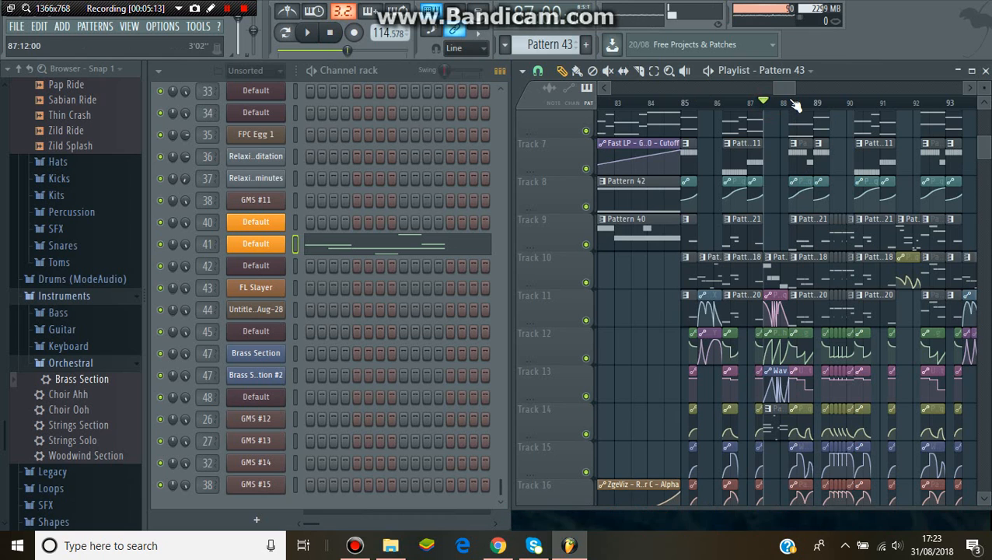
Select Pattern 44 on Track 10, open channel 42's synth and compare its parts A and B
click(704, 281)
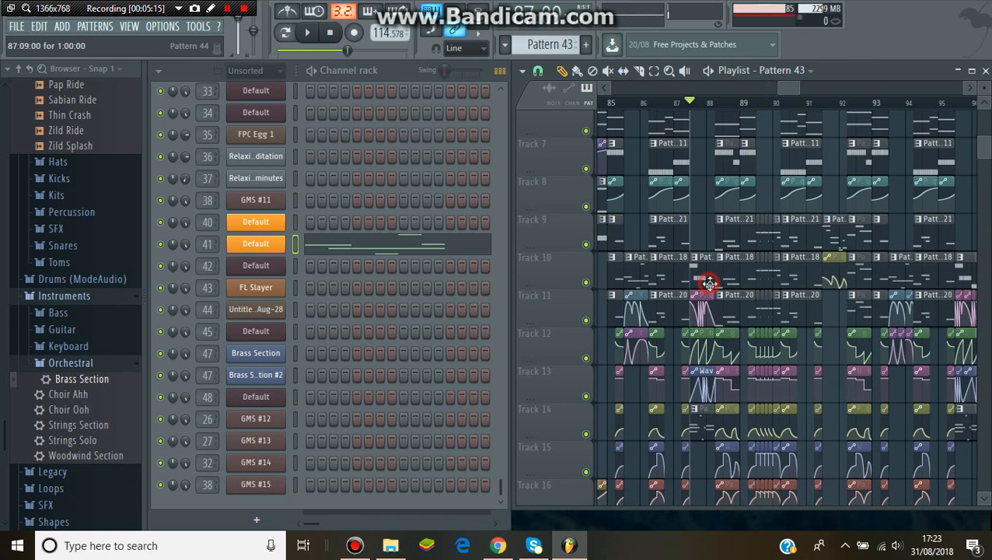
click(263, 266)
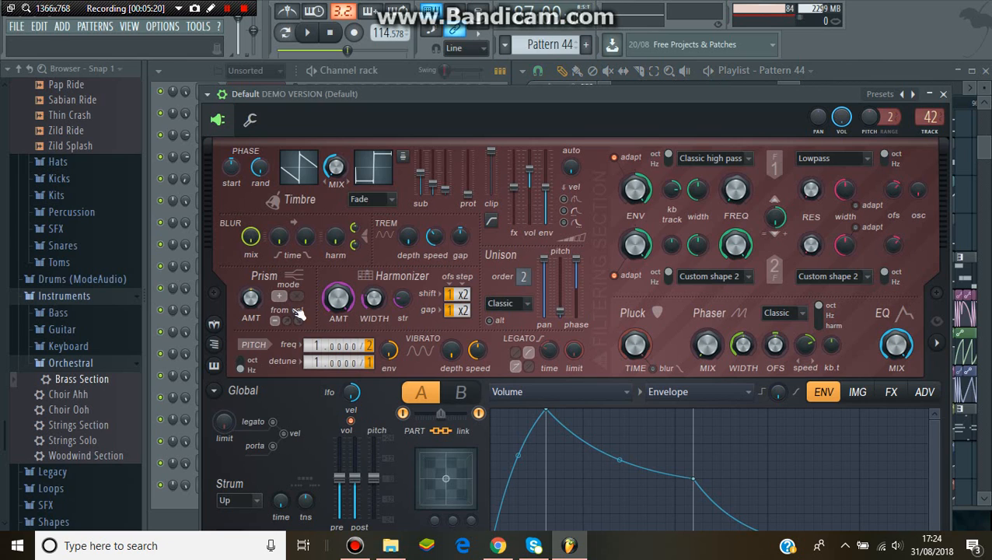
click(462, 390)
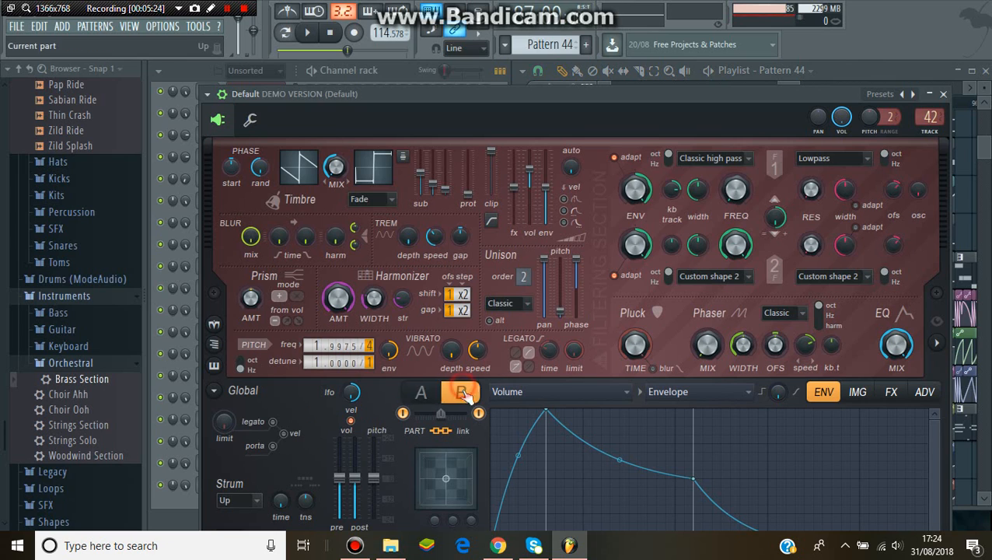
click(426, 398)
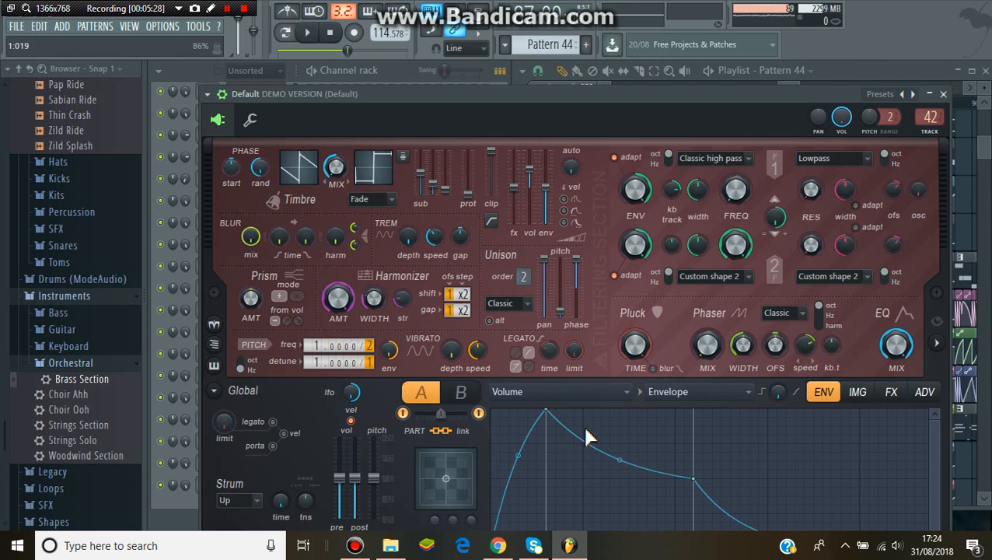
Open the mixer and examine Fruity parametric EQ 2 and both Fruity WaveShaper curves on insert track 42, closing each effect
click(129, 26)
click(144, 98)
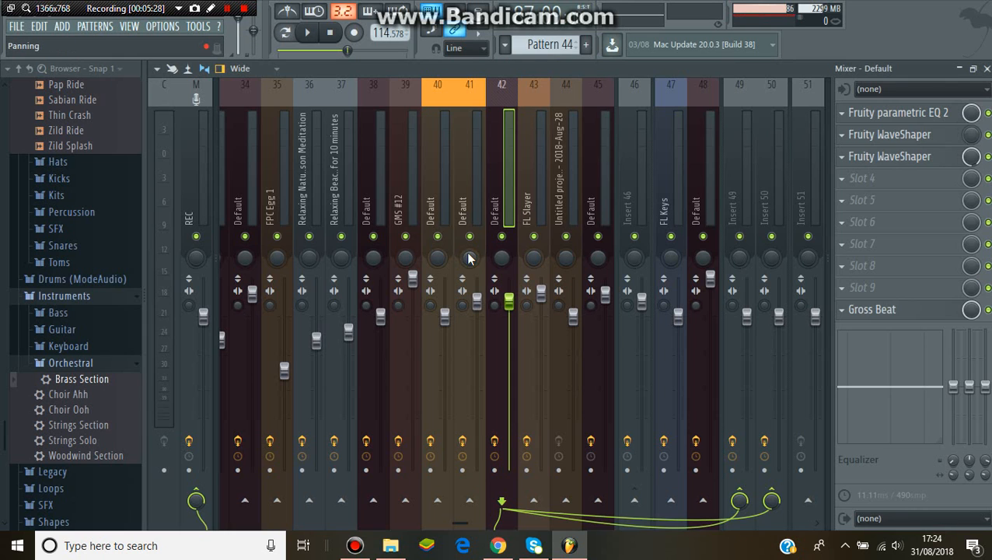
click(900, 113)
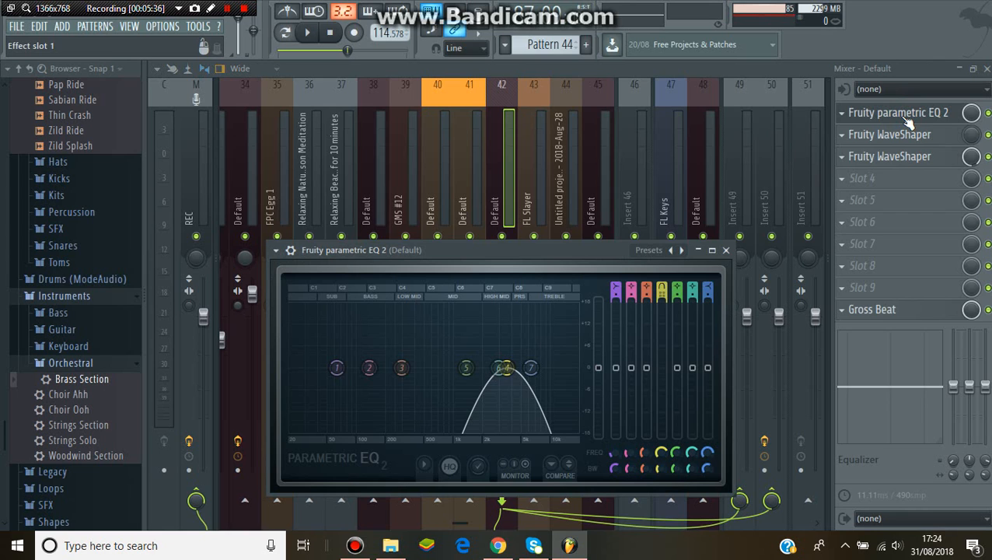
click(902, 115)
click(902, 135)
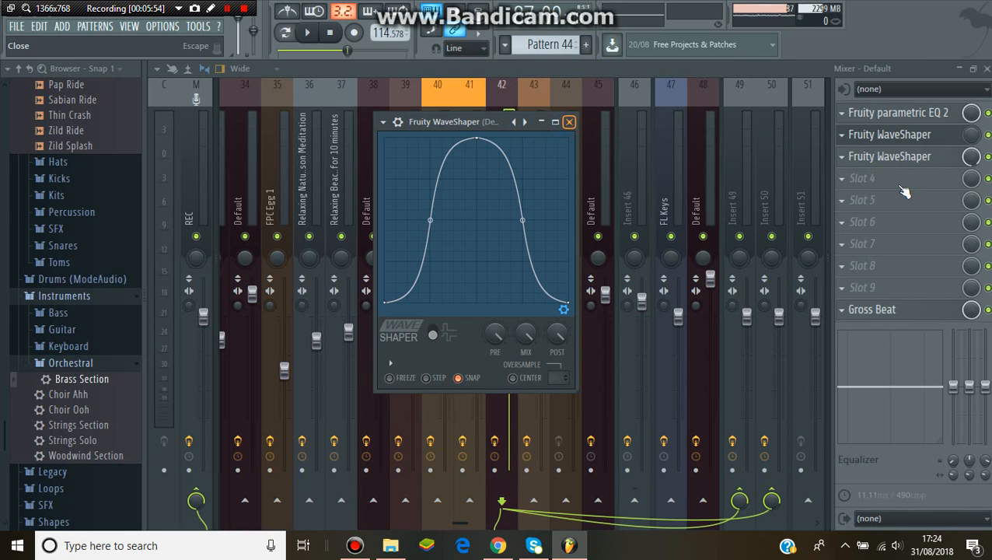
click(568, 123)
click(894, 156)
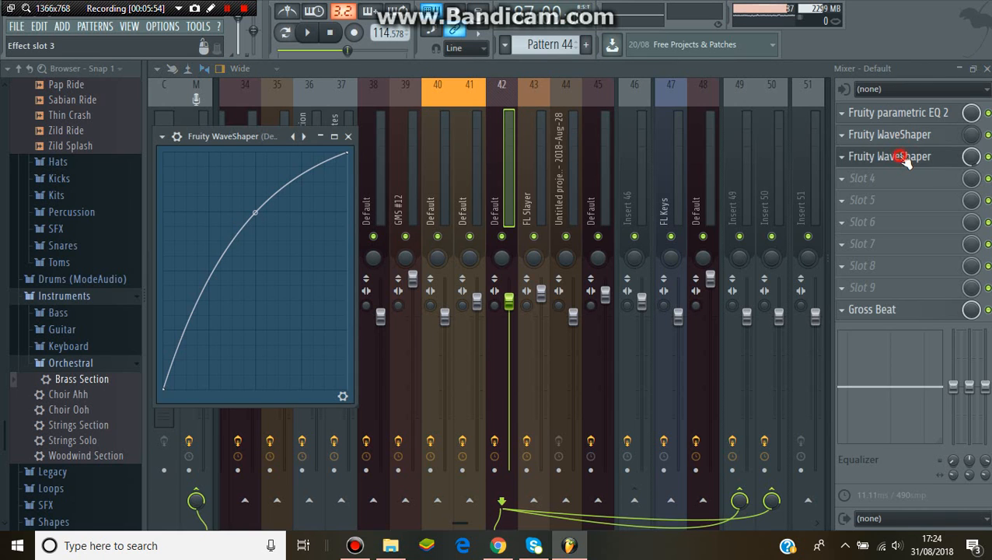
click(902, 159)
Open Gross Beat on track 42, show the time envelope in its Empty slot, and play and stop the song
click(872, 315)
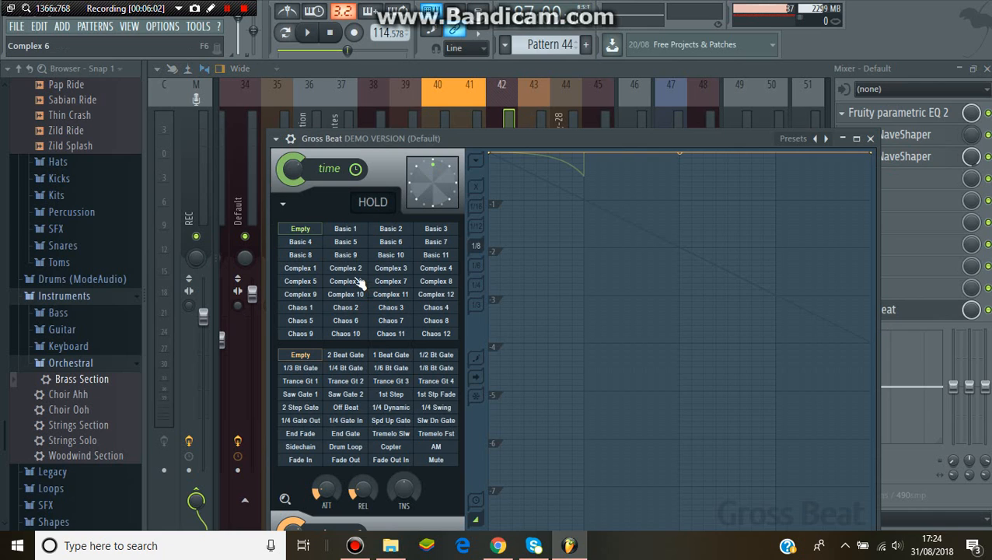
click(300, 230)
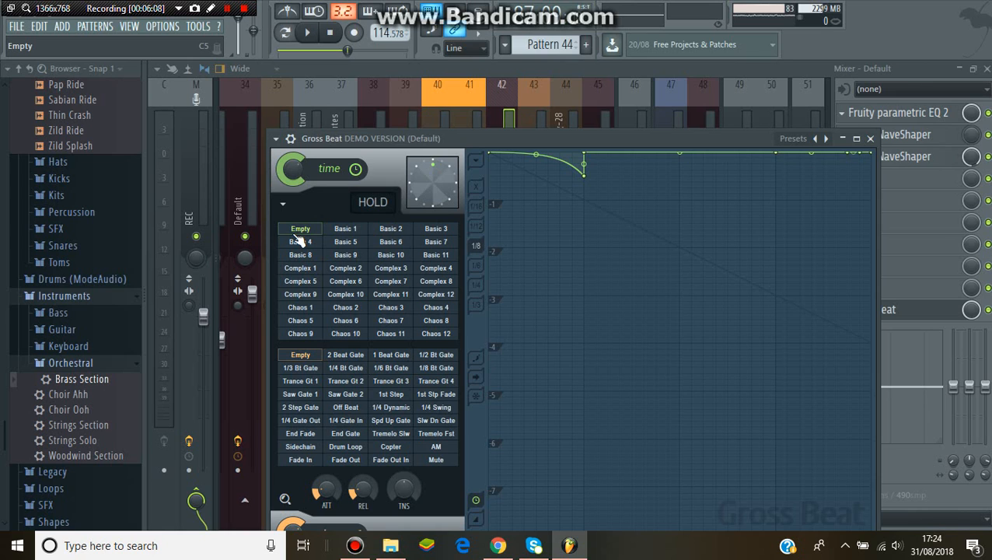
click(309, 32)
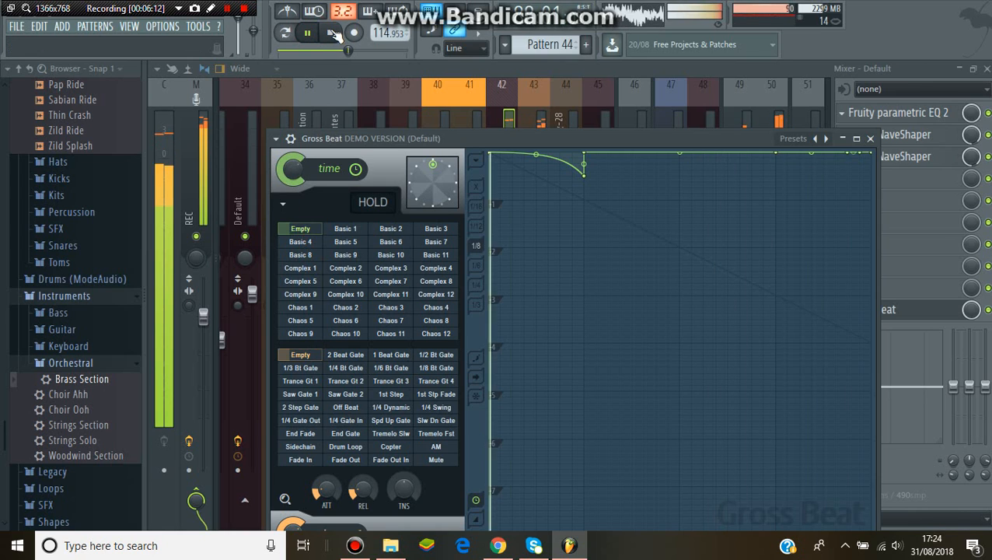
key(space)
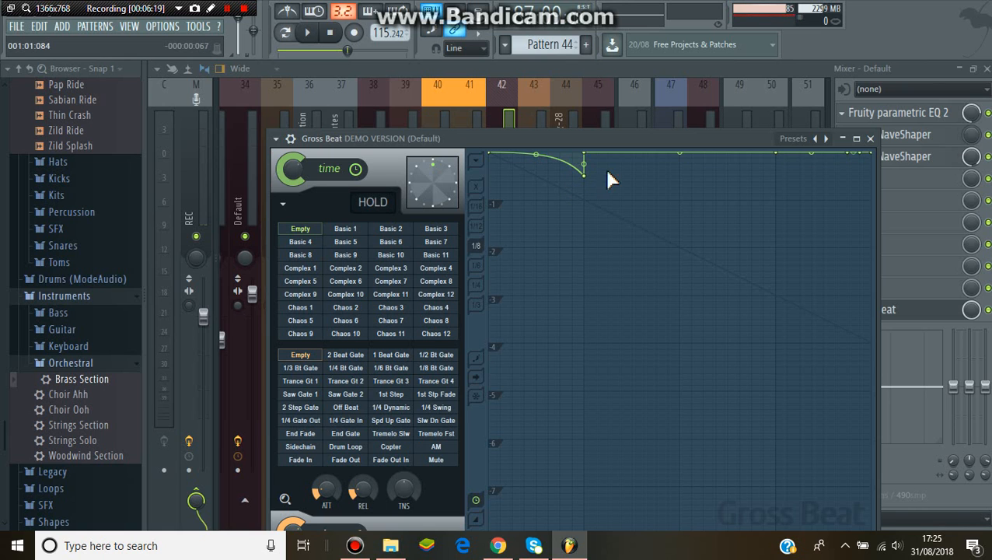
Close Gross Beat, the mixer and channel 42's synth to return to the playlist
click(870, 138)
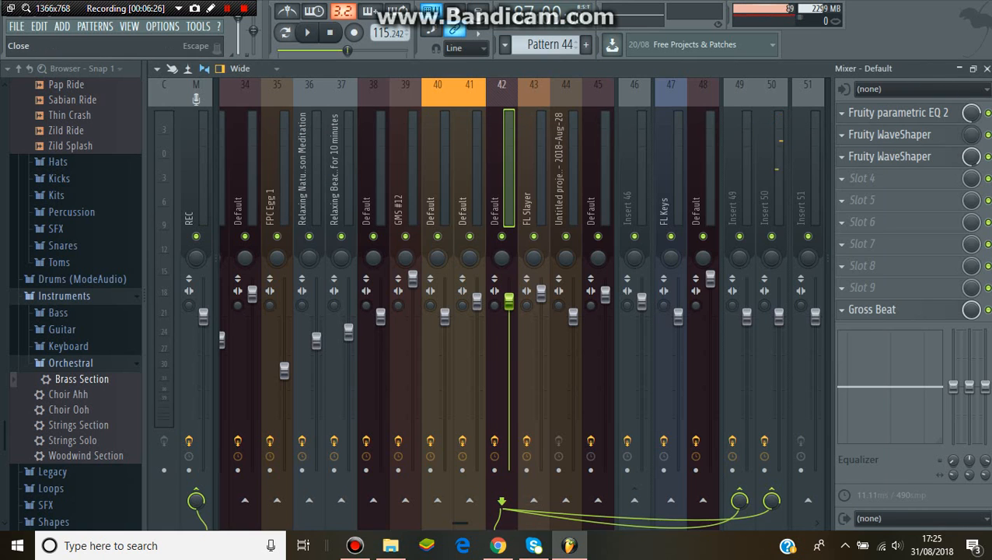
click(987, 68)
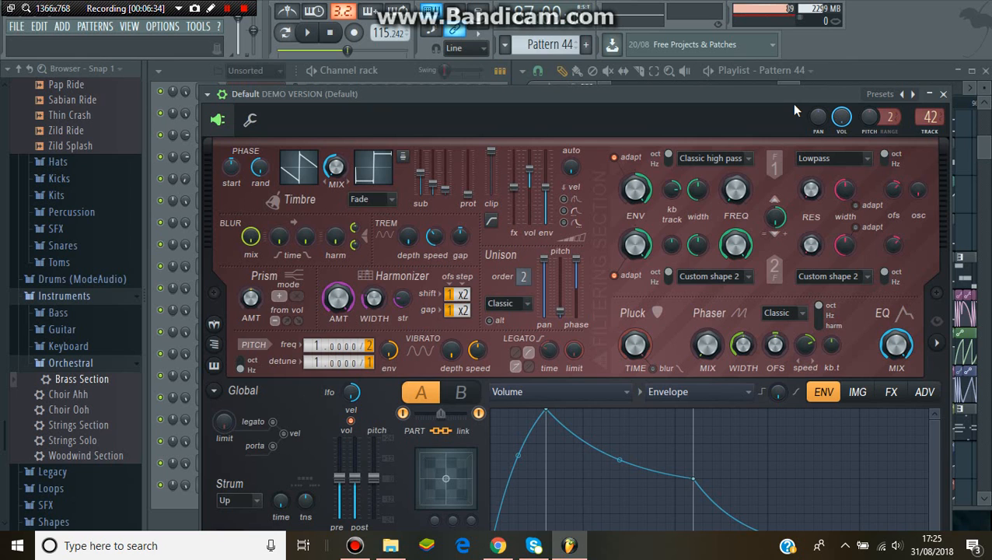
click(945, 99)
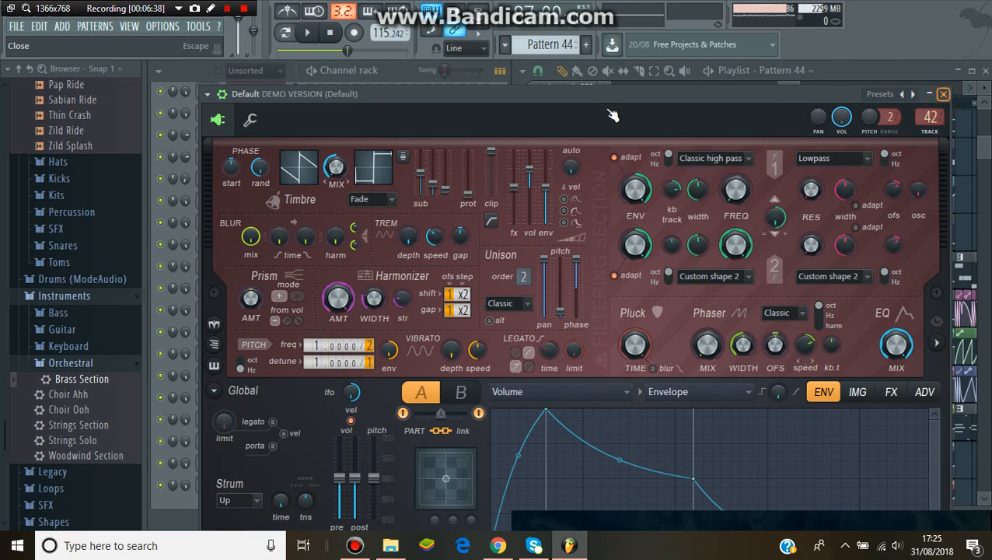
click(943, 95)
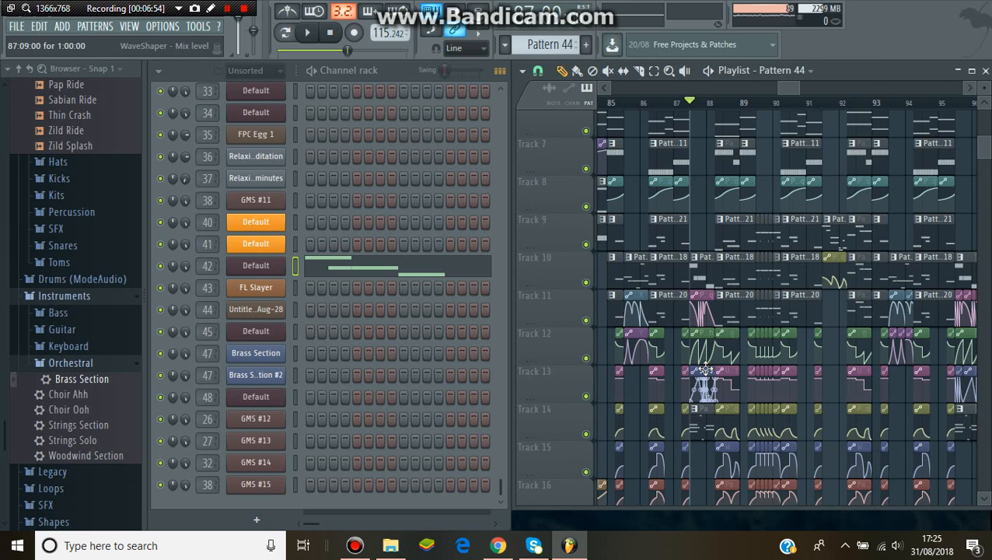
Select Pattern 45 on Track 14, play it in pattern mode, examine FL Slayer's notes in the piano roll and close it
click(702, 433)
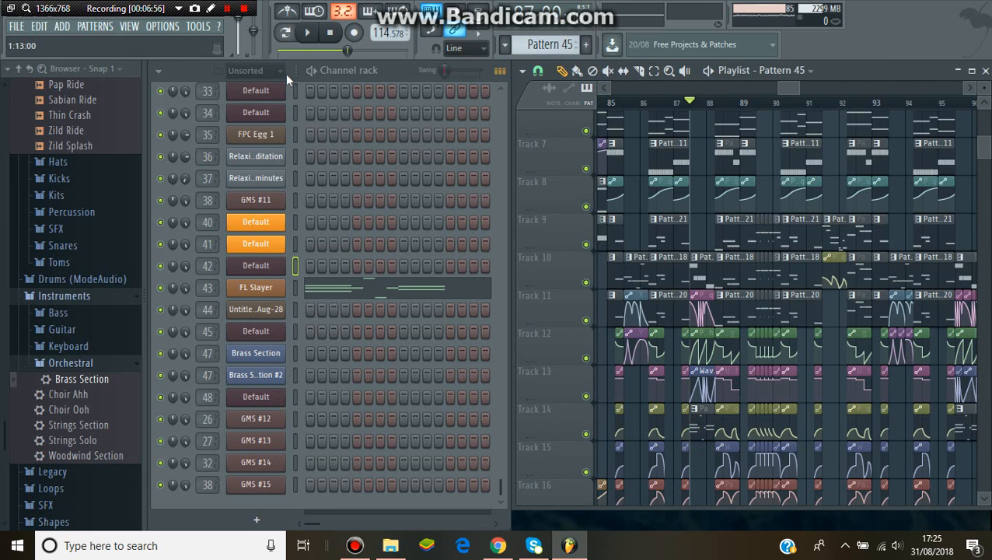
click(285, 32)
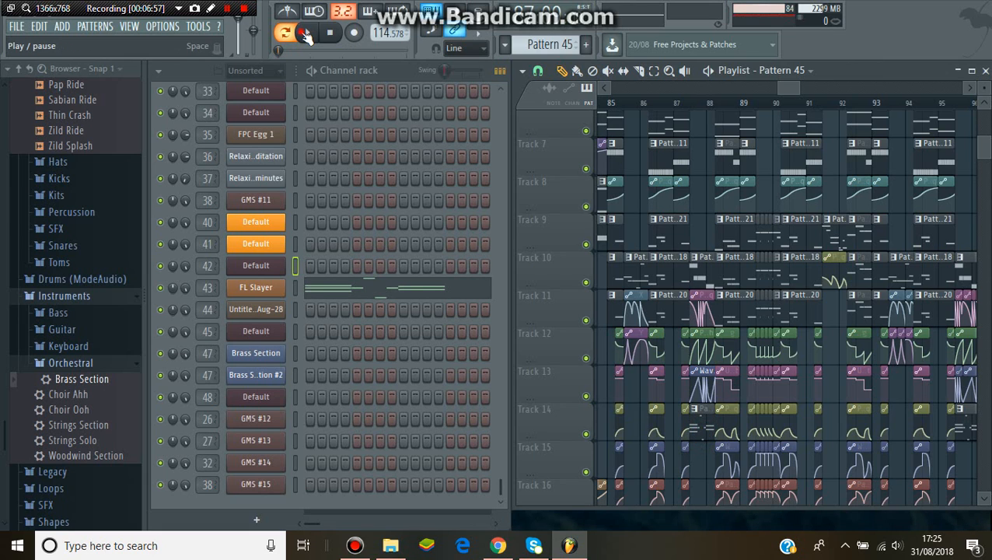
click(307, 32)
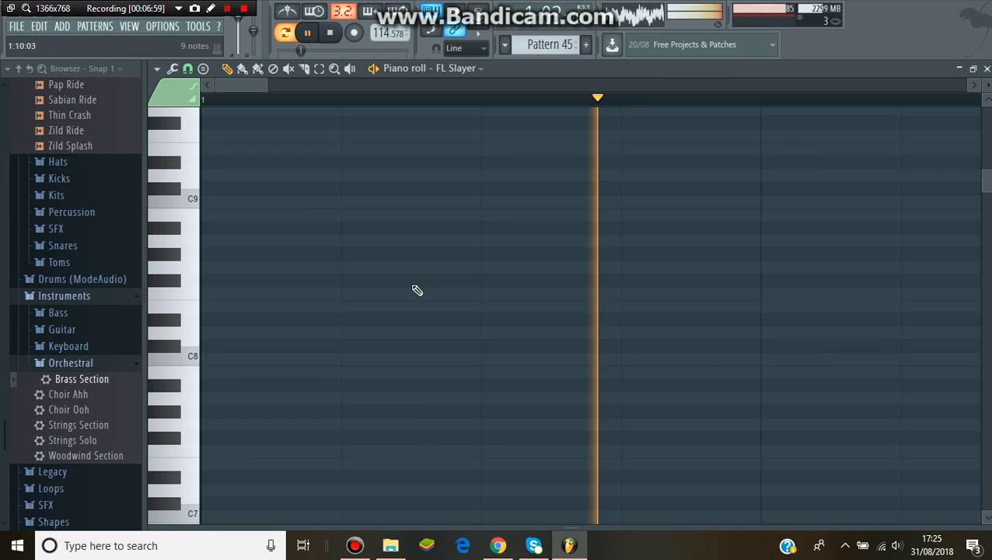
click(416, 289)
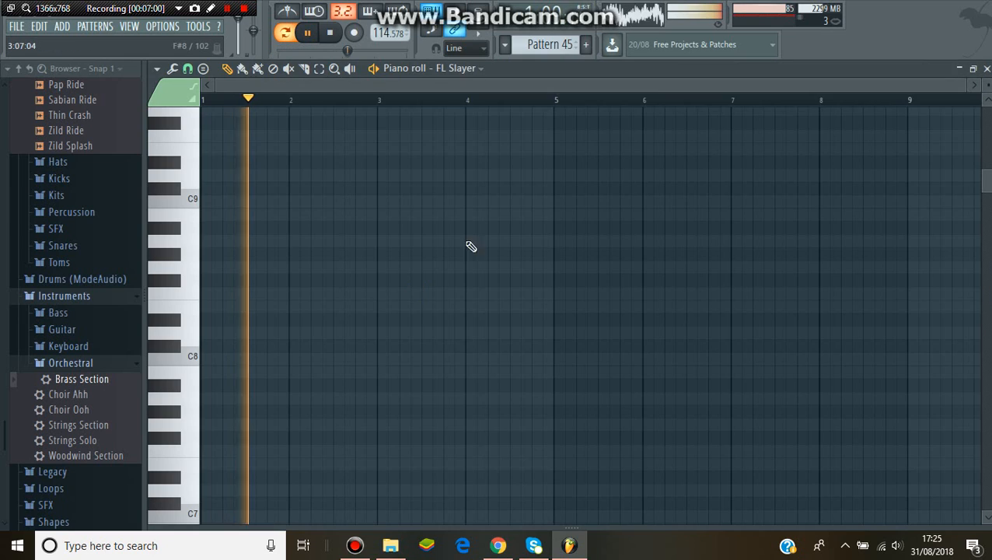
drag(984, 178, 985, 315)
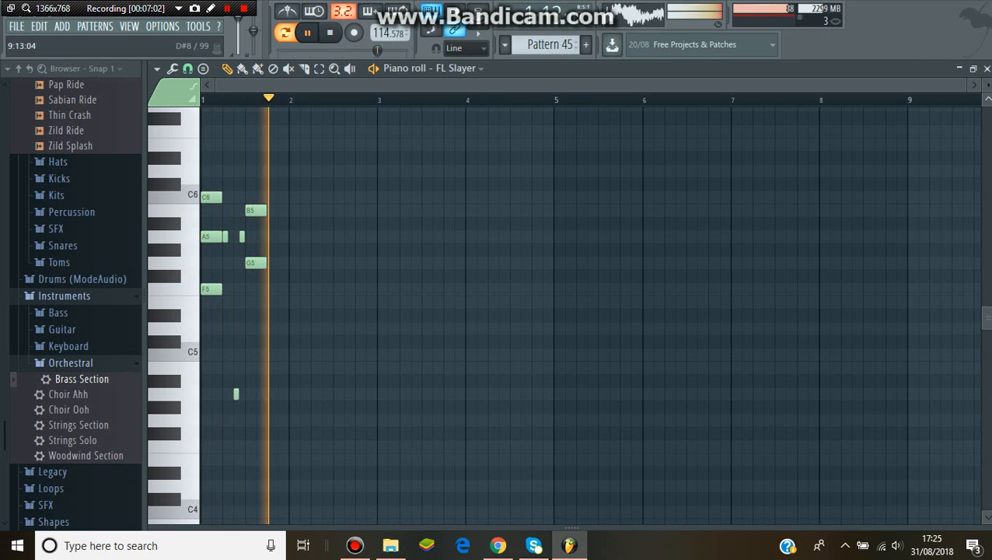
click(986, 68)
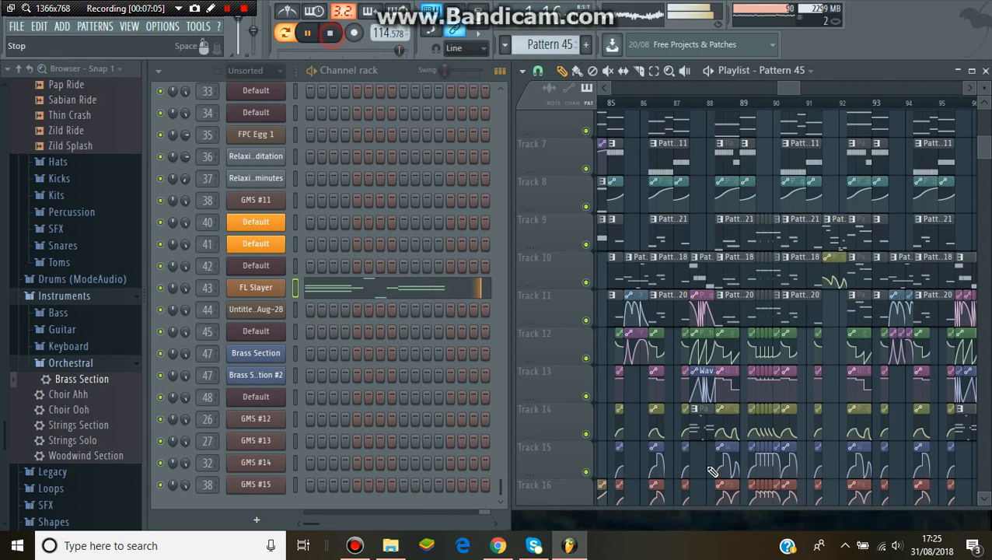
Stop playback, select Pattern 44 on Track 10, examine channel 42's notes in the piano roll and close it
key(space)
click(696, 264)
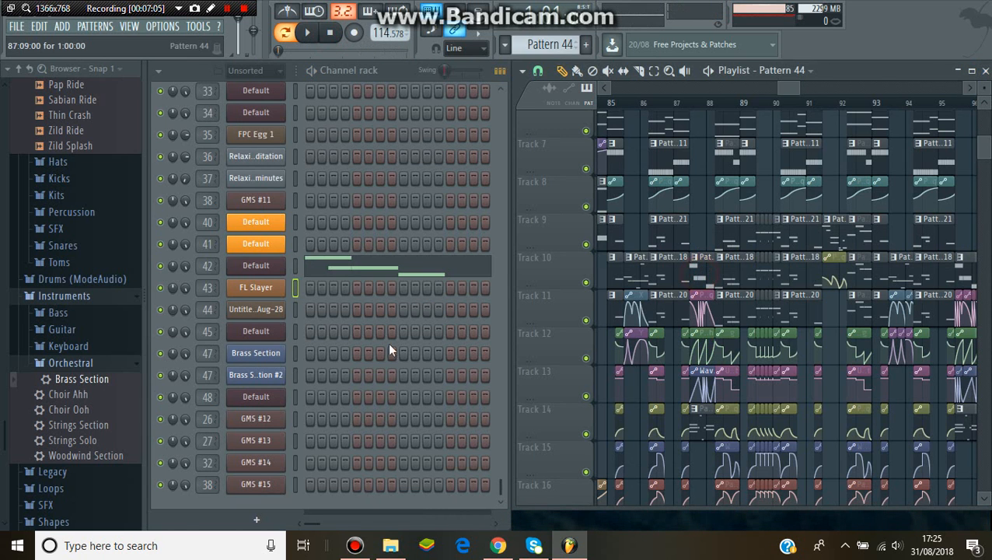
click(358, 272)
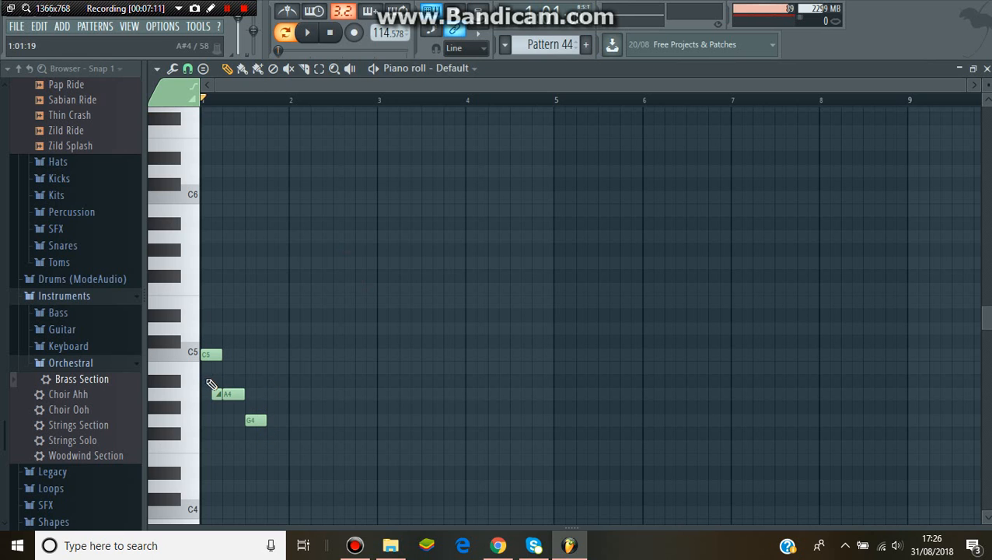
click(985, 69)
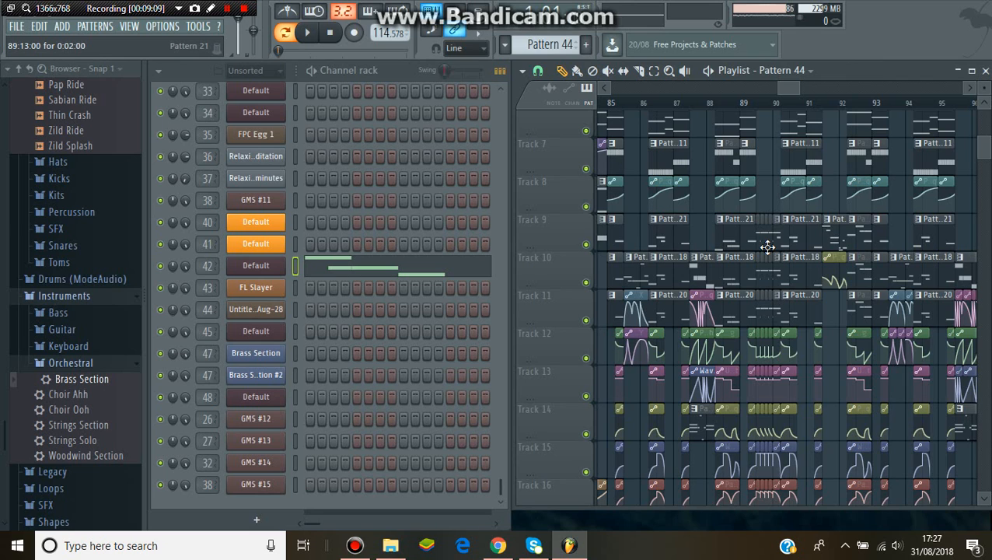
Select Pattern 46 on Track 9, mark its clip's span before bar 93 as the playlist time selection, and return to the Draw tool
drag(788, 88, 800, 89)
click(657, 220)
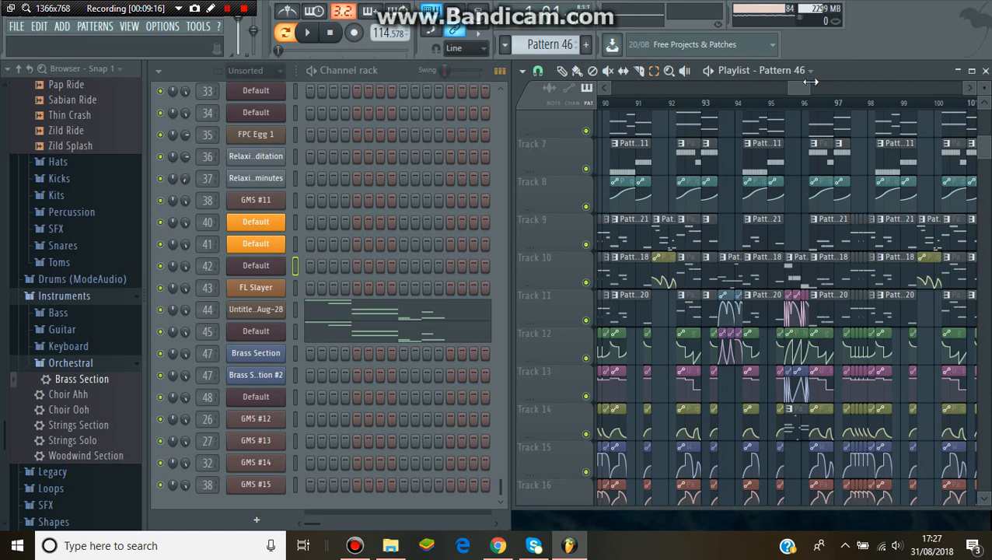
drag(808, 86, 802, 87)
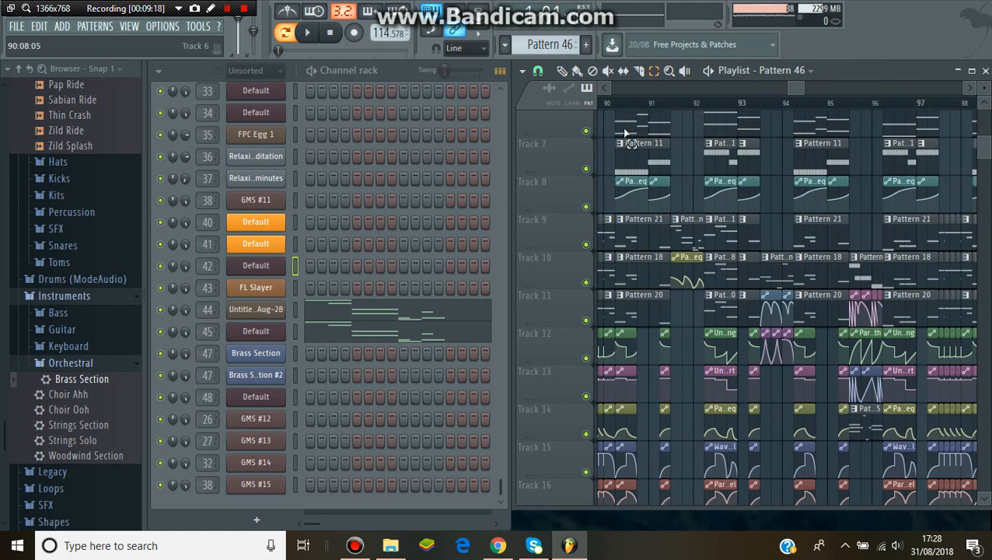
drag(674, 104, 697, 111)
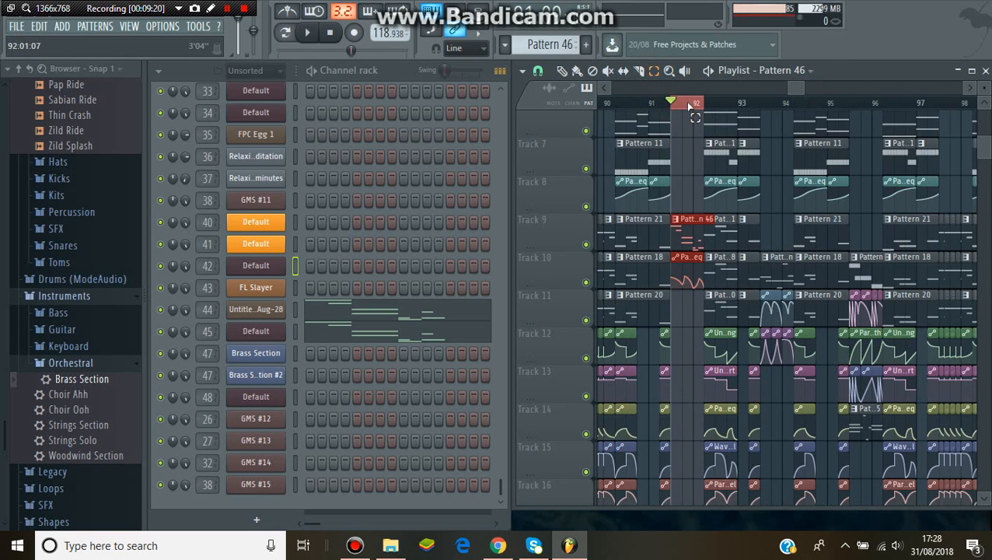
click(564, 71)
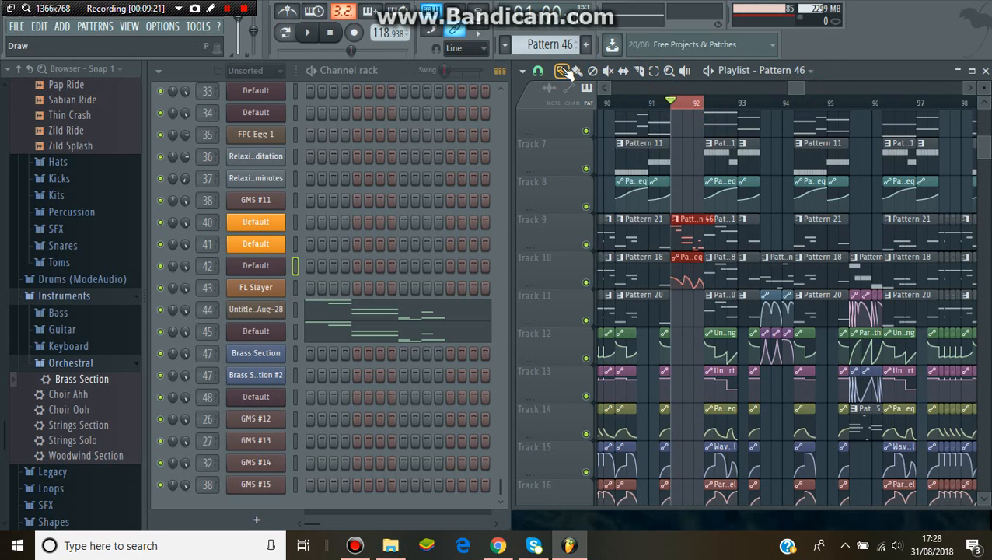